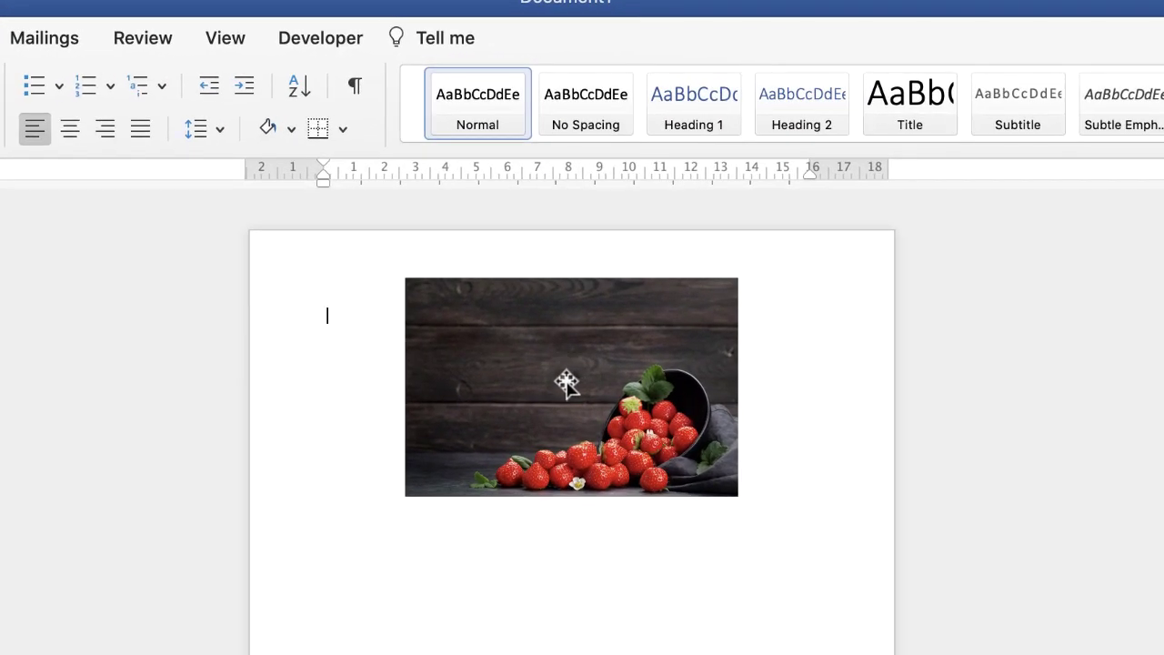
# - Drag a copy of the strawberry photo to just below and left of the original
pyautogui.click(514, 356)
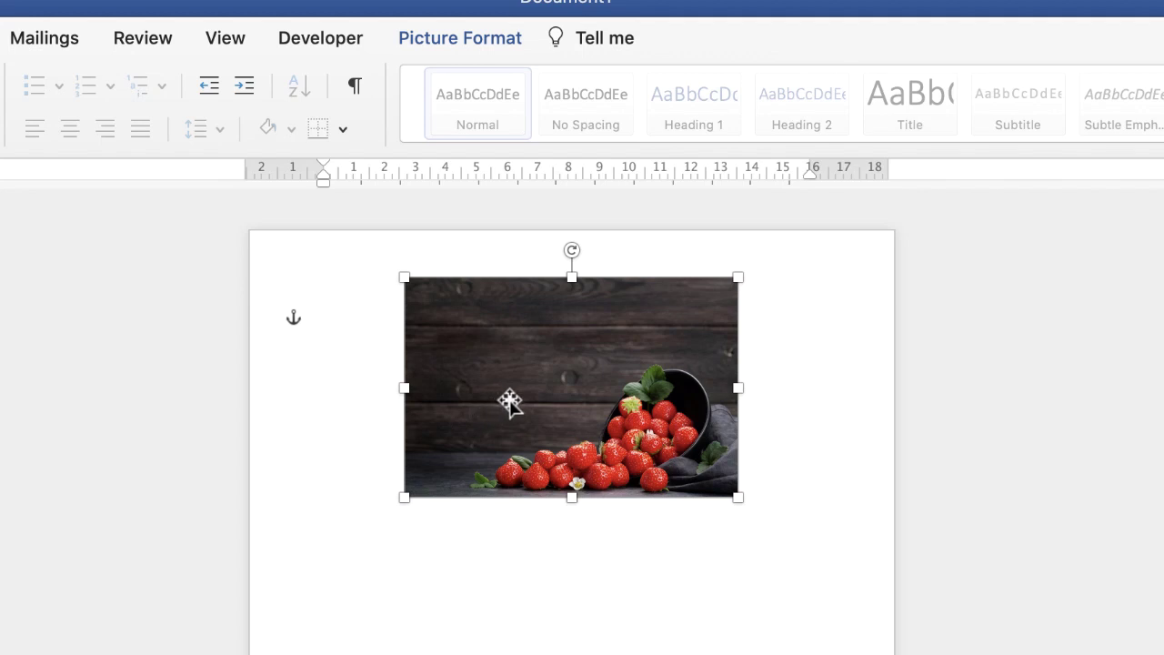
pyautogui.moveTo(511, 404); pyautogui.dragTo(599, 397)
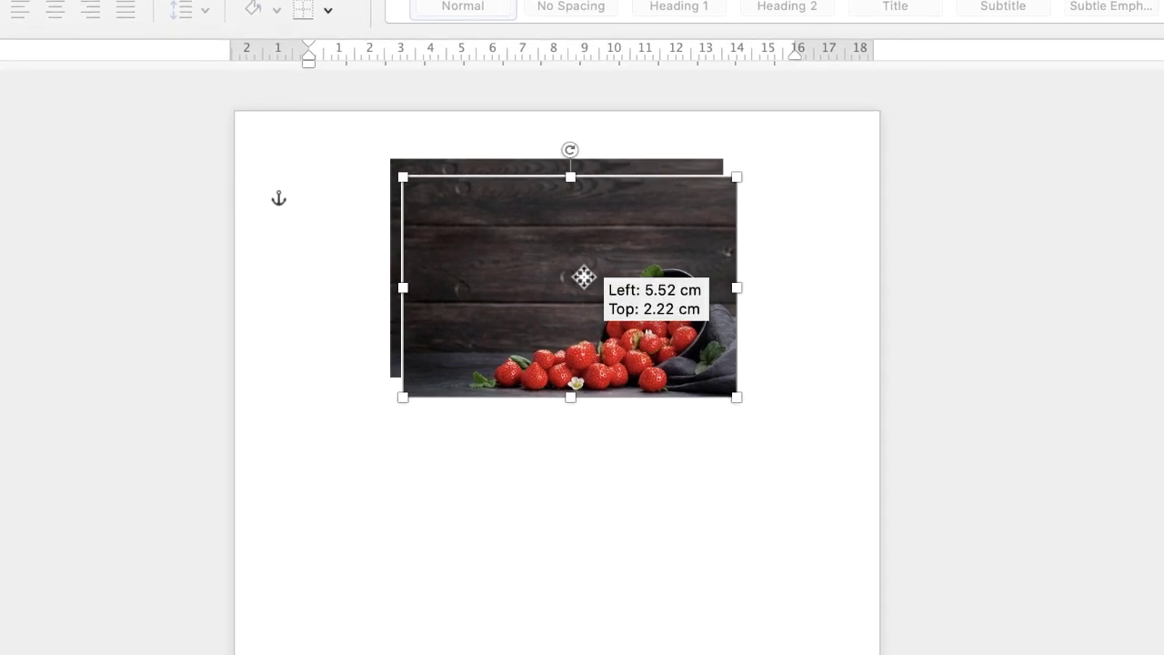
pyautogui.moveTo(584, 276); pyautogui.dragTo(463, 459)
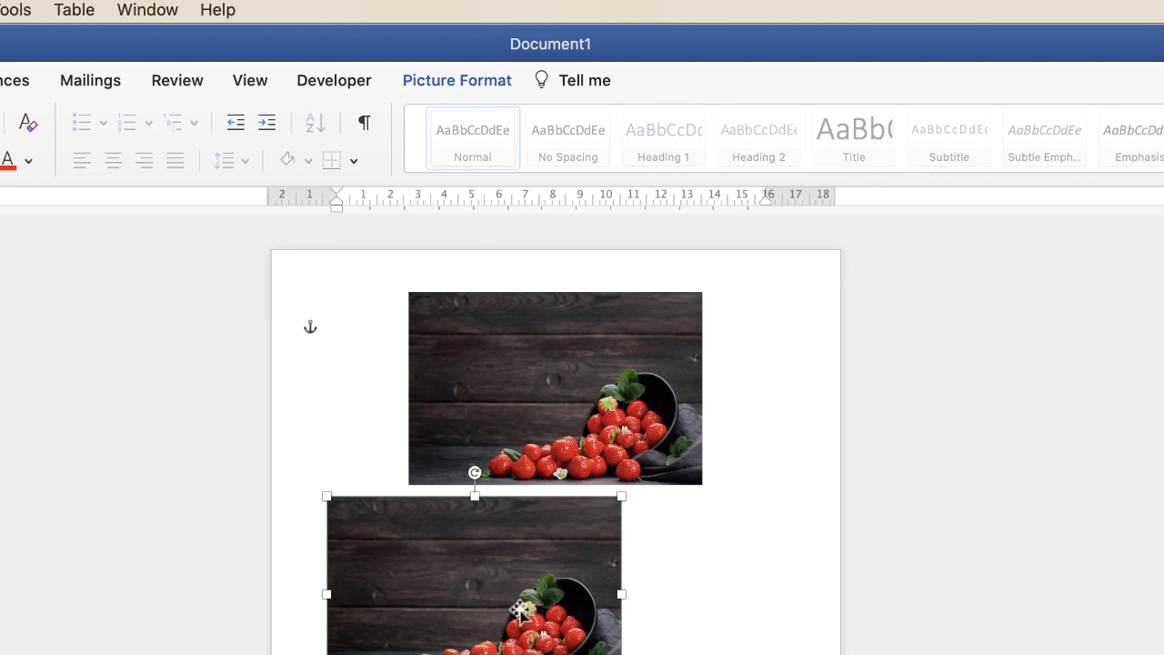
# - Select the lower strawberry copy (7.11 × 10.8 cm) and show its Picture Format tools
pyautogui.click(656, 571)
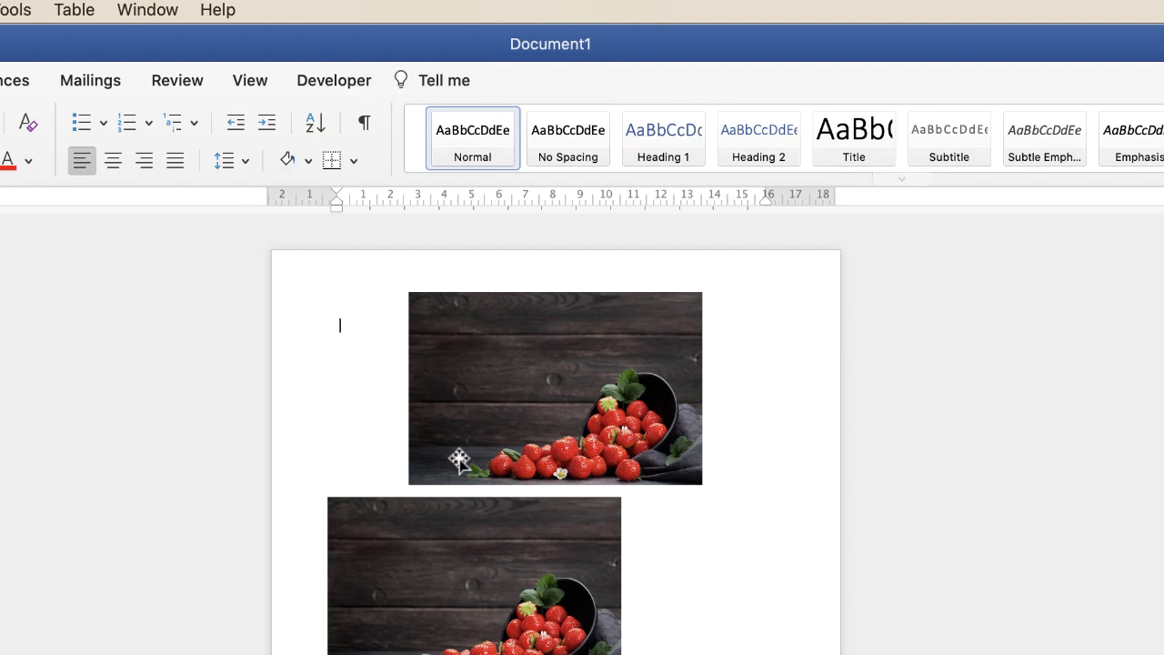
pyautogui.click(458, 571)
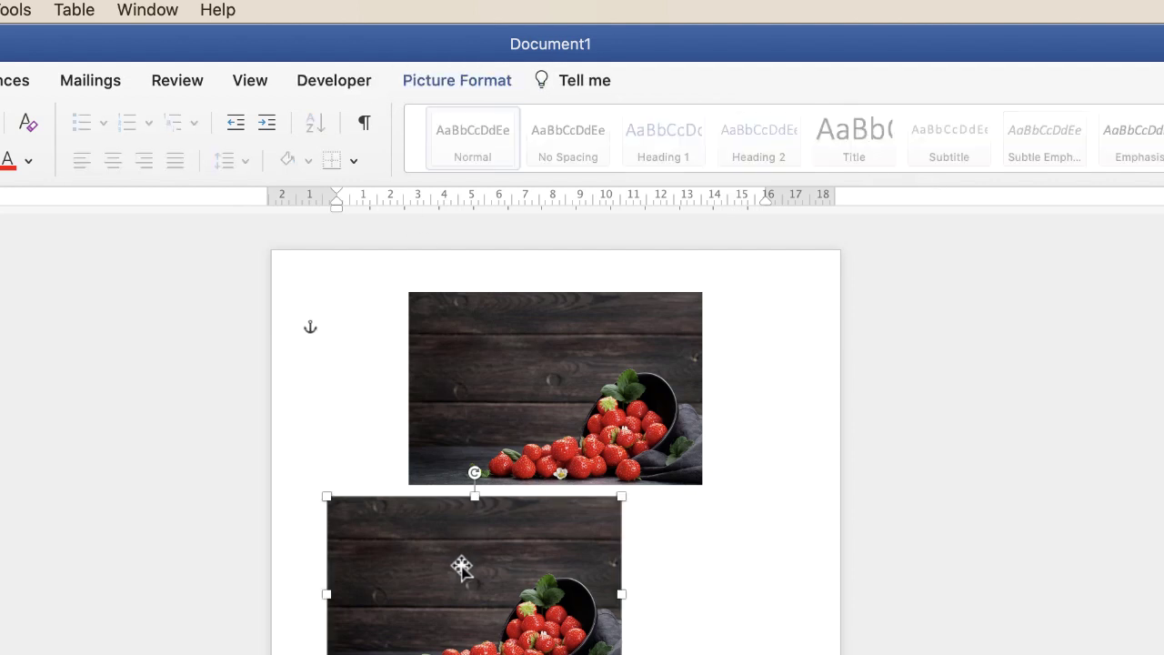
pyautogui.click(439, 82)
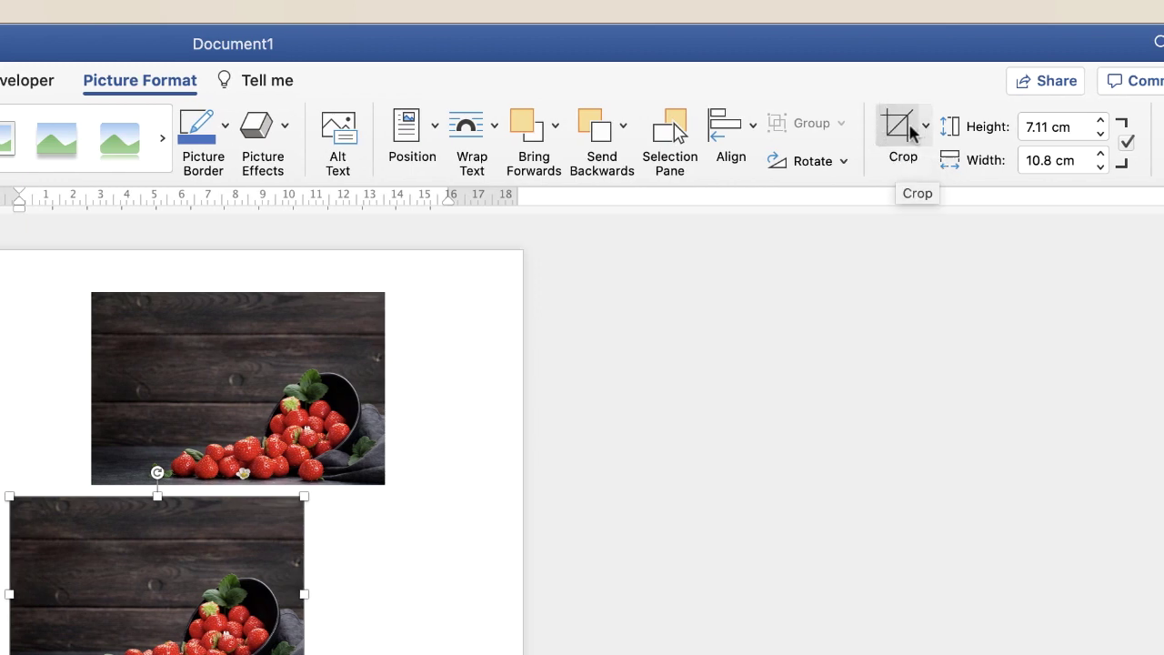
# - Crop the copy's right side and top into a shorter strip, then move it up under the original
pyautogui.click(898, 132)
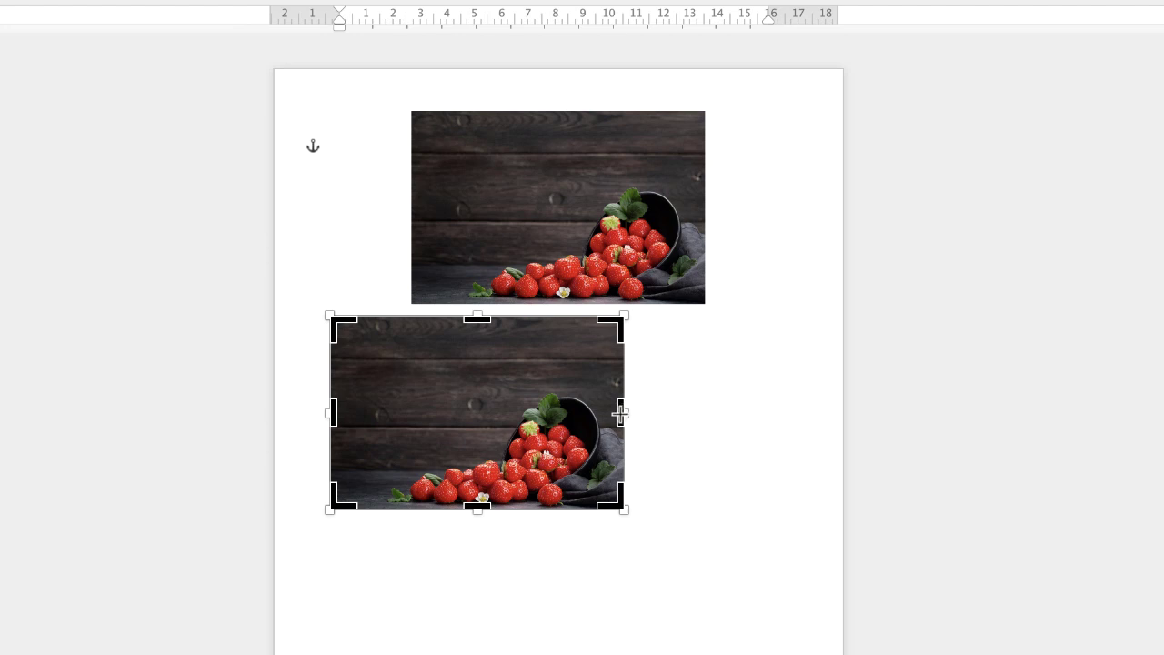
pyautogui.moveTo(619, 413)
pyautogui.mouseDown()
pyautogui.moveTo(510, 413)
pyautogui.moveTo(613, 414)
pyautogui.mouseUp()
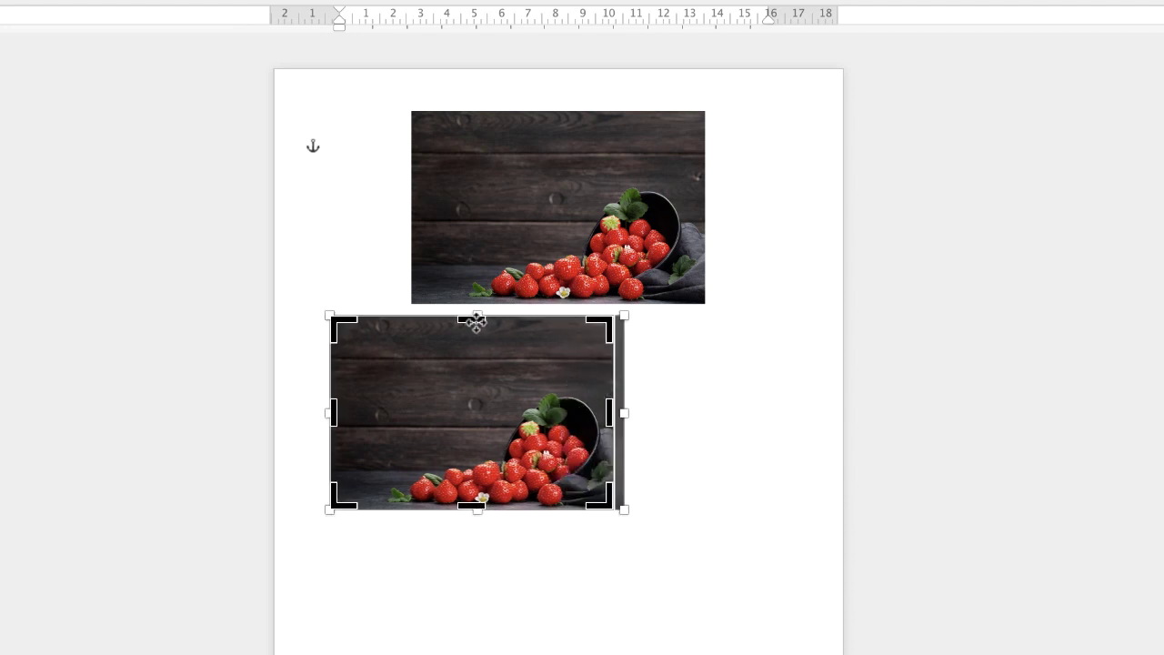
pyautogui.moveTo(475, 320); pyautogui.dragTo(479, 382)
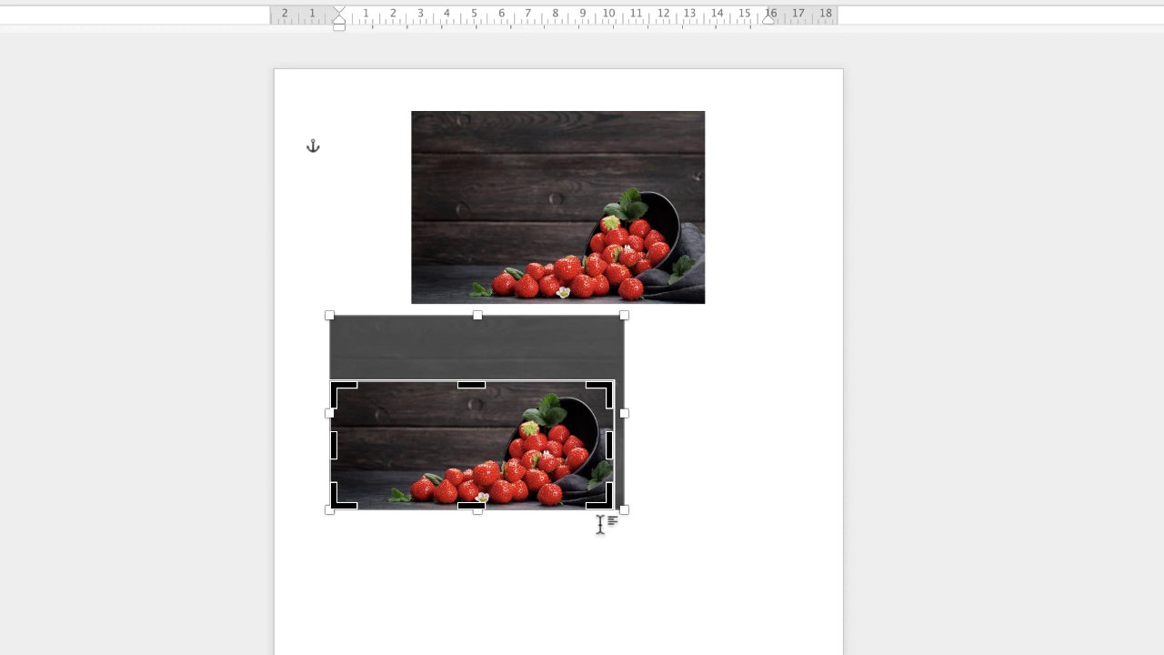
pyautogui.click(646, 394)
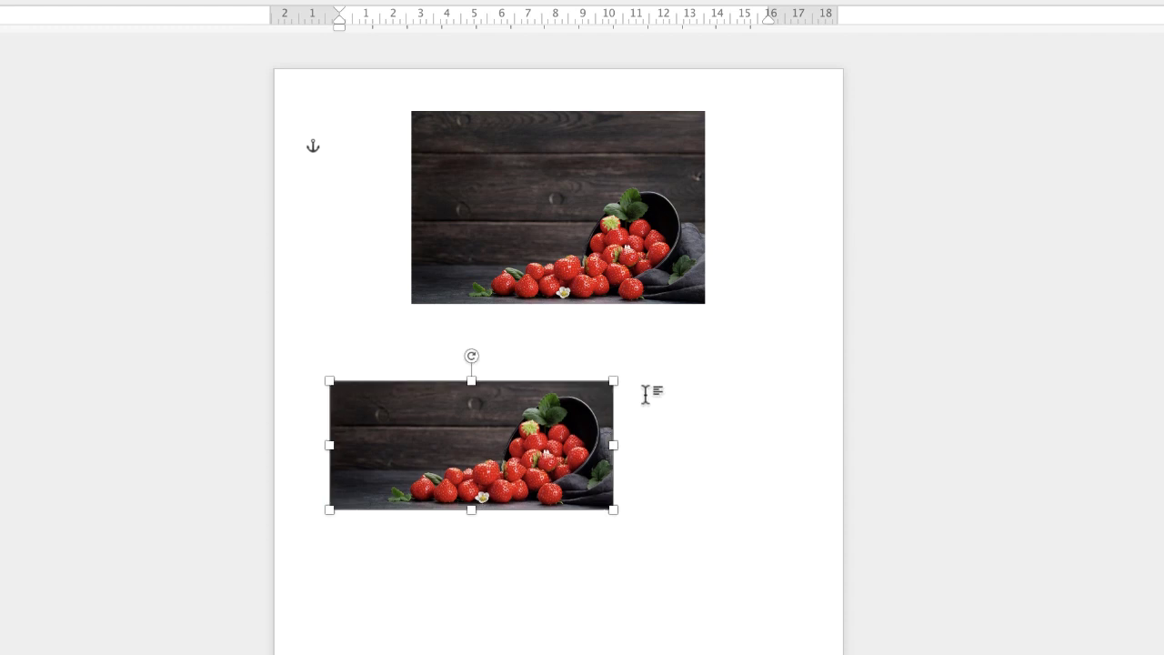
pyautogui.click(502, 537)
pyautogui.click(503, 454)
pyautogui.moveTo(516, 462); pyautogui.dragTo(498, 407)
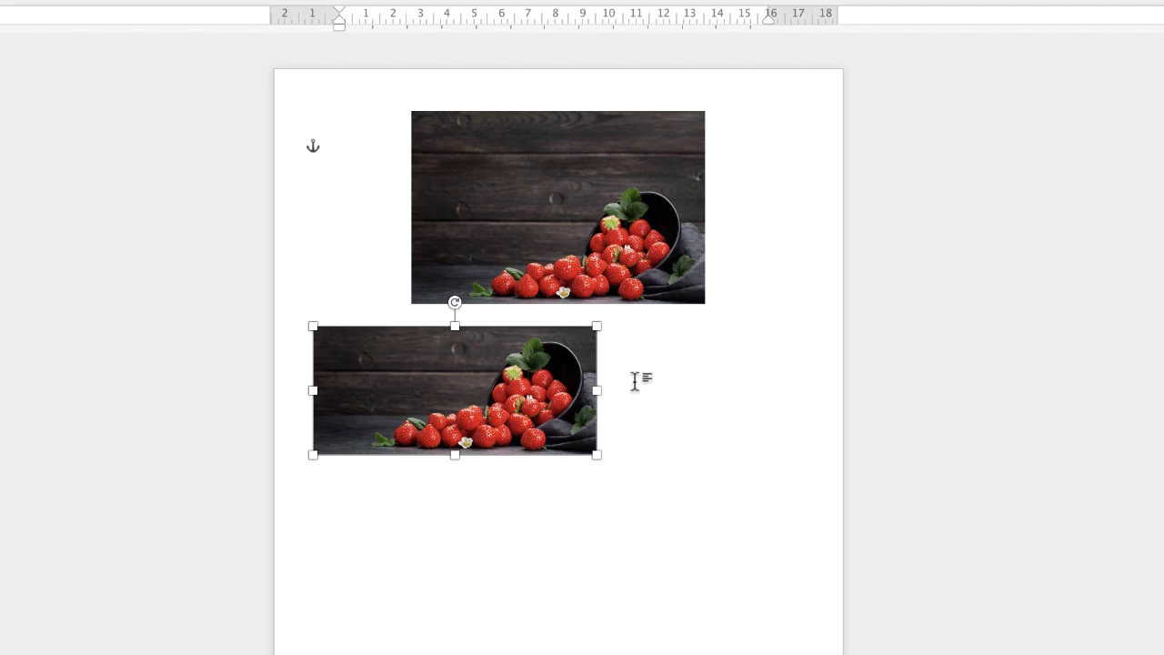
# - Paste a full-size copy of the top photo below the cropped strip and bring up Aspect Ratio crop choices
pyautogui.click(635, 381)
pyautogui.click(574, 246)
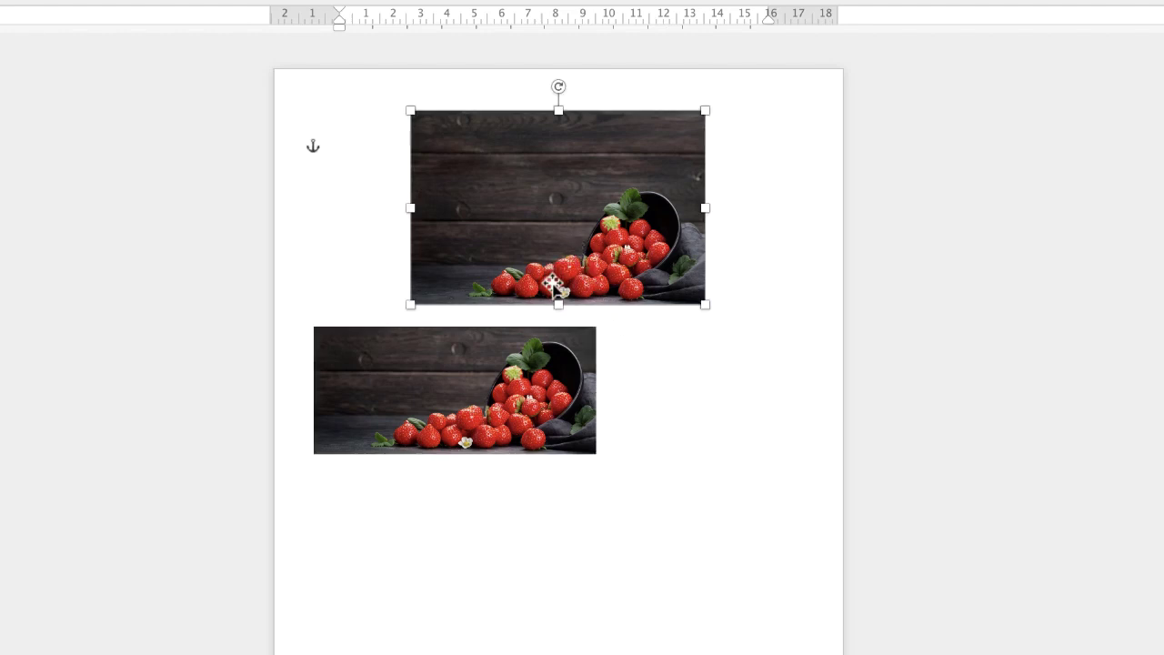
pyautogui.press('super+c')
pyautogui.press('super+v')
pyautogui.moveTo(594, 241); pyautogui.dragTo(582, 552)
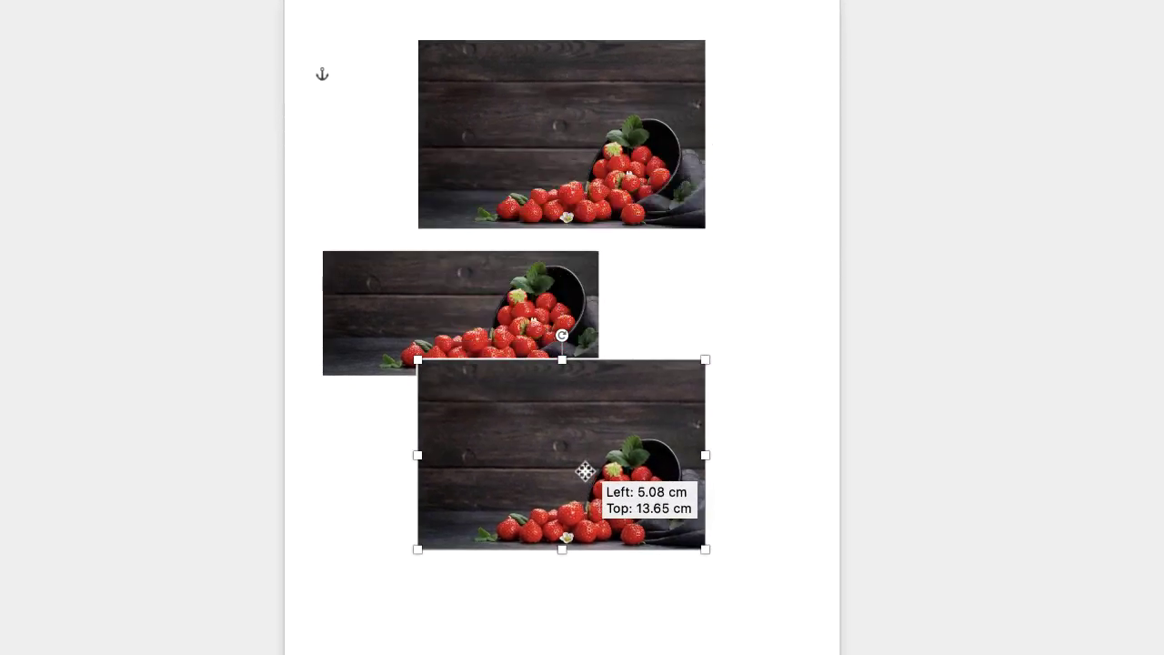
pyautogui.moveTo(585, 470); pyautogui.dragTo(587, 499)
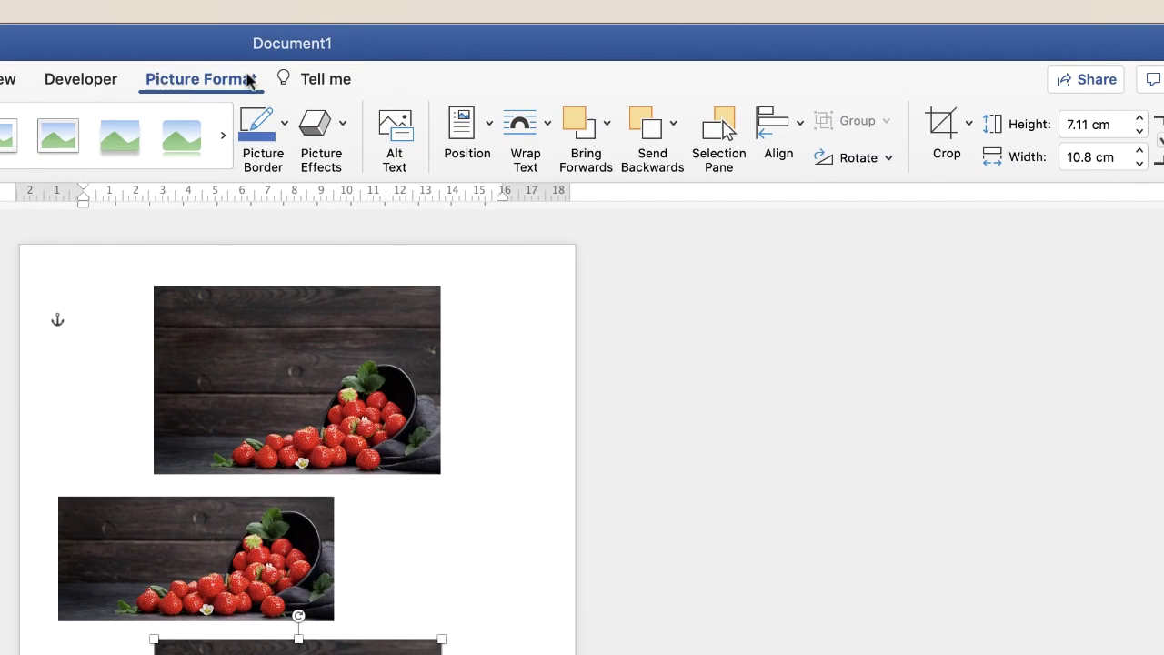
pyautogui.click(970, 124)
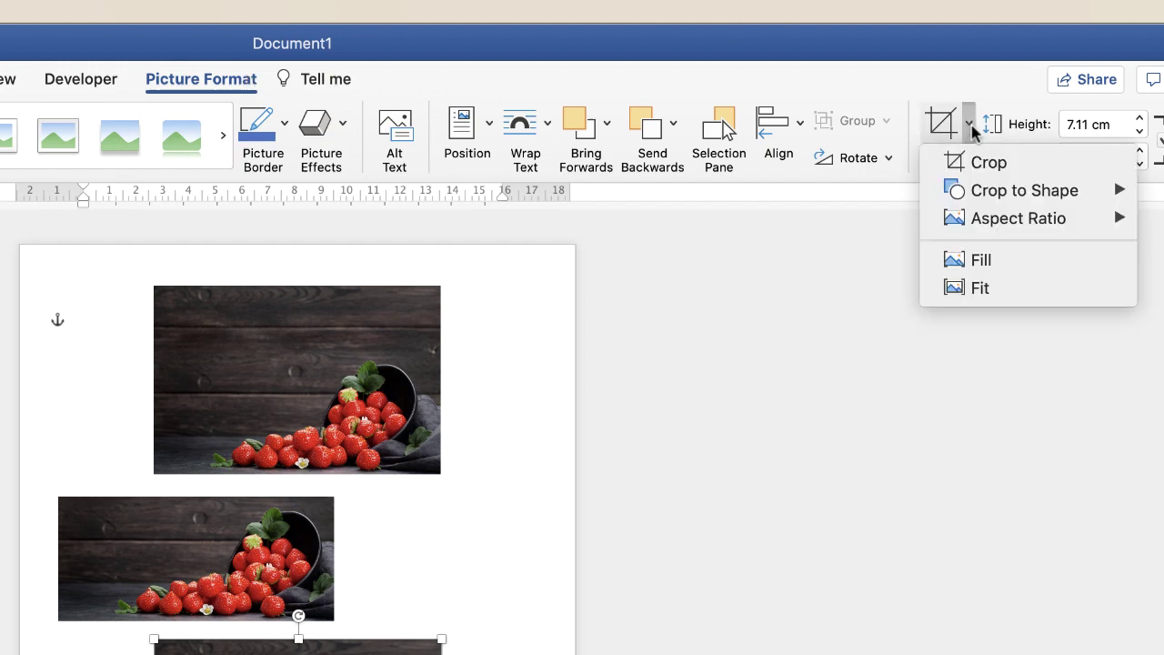
pyautogui.moveTo(982, 220)
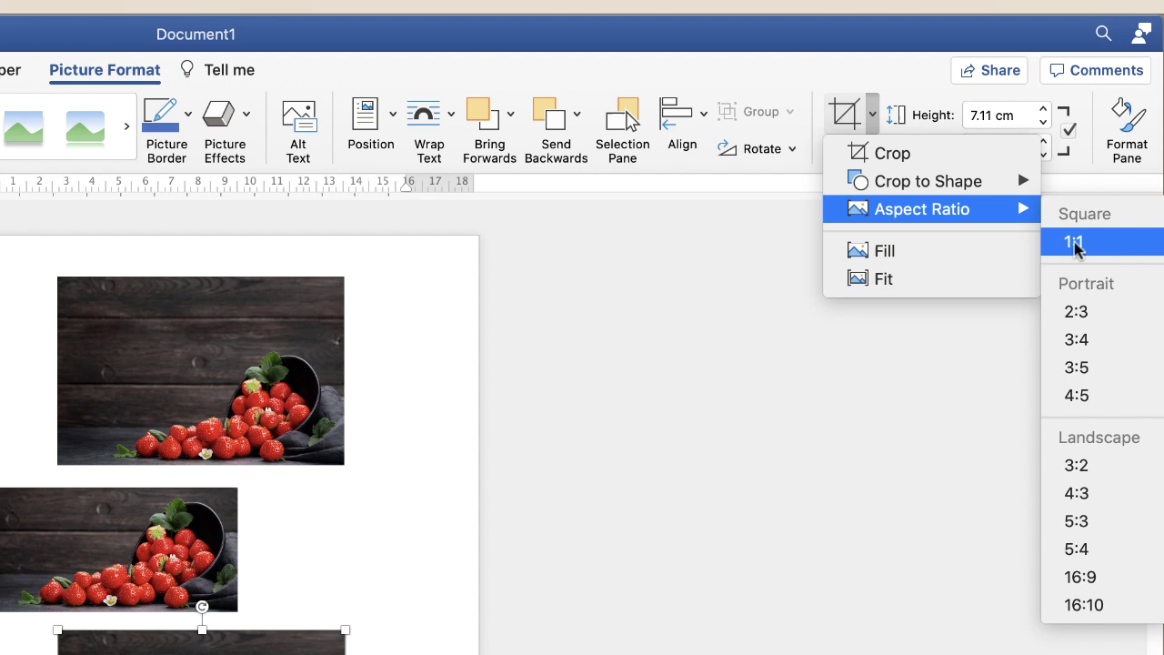
# - Crop the third copy to a 1:1 square framing the strawberries, then paste another copy
pyautogui.click(1095, 243)
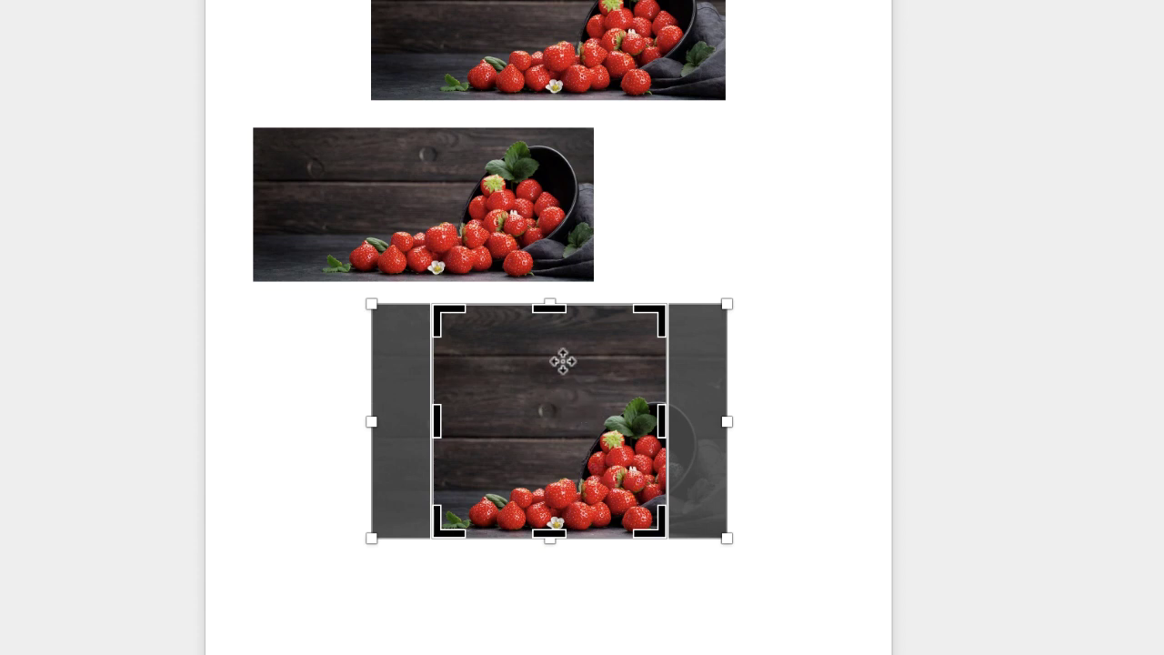
pyautogui.moveTo(586, 406); pyautogui.dragTo(533, 408)
pyautogui.moveTo(661, 311); pyautogui.dragTo(645, 345)
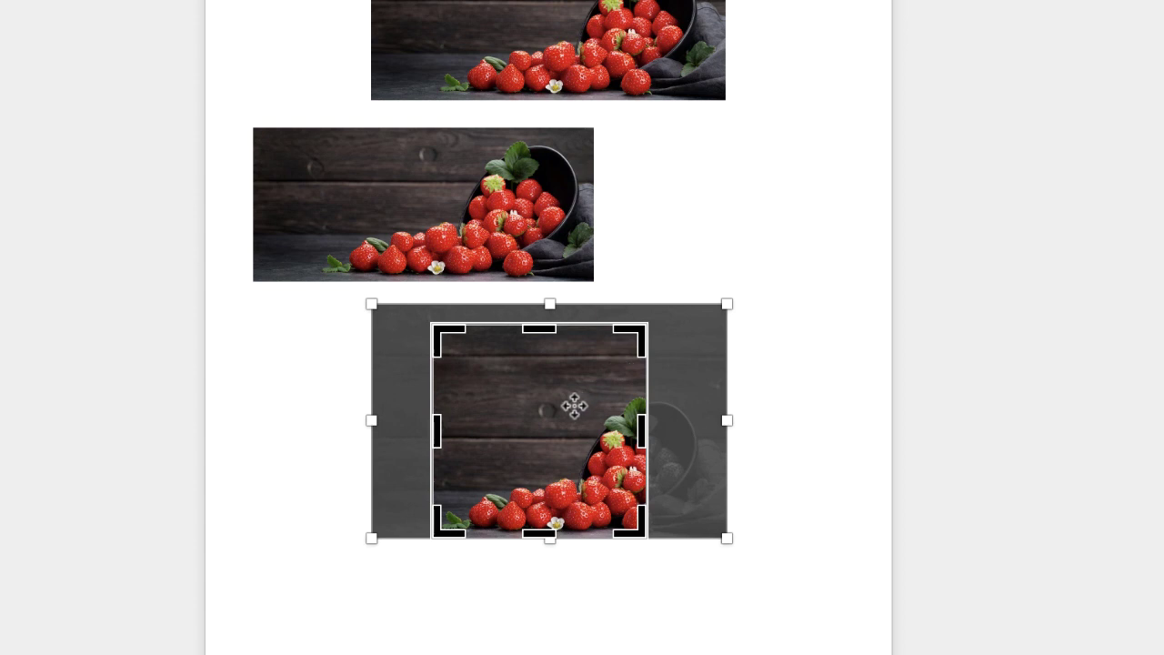
pyautogui.moveTo(574, 403); pyautogui.dragTo(515, 415)
pyautogui.press('Escape')
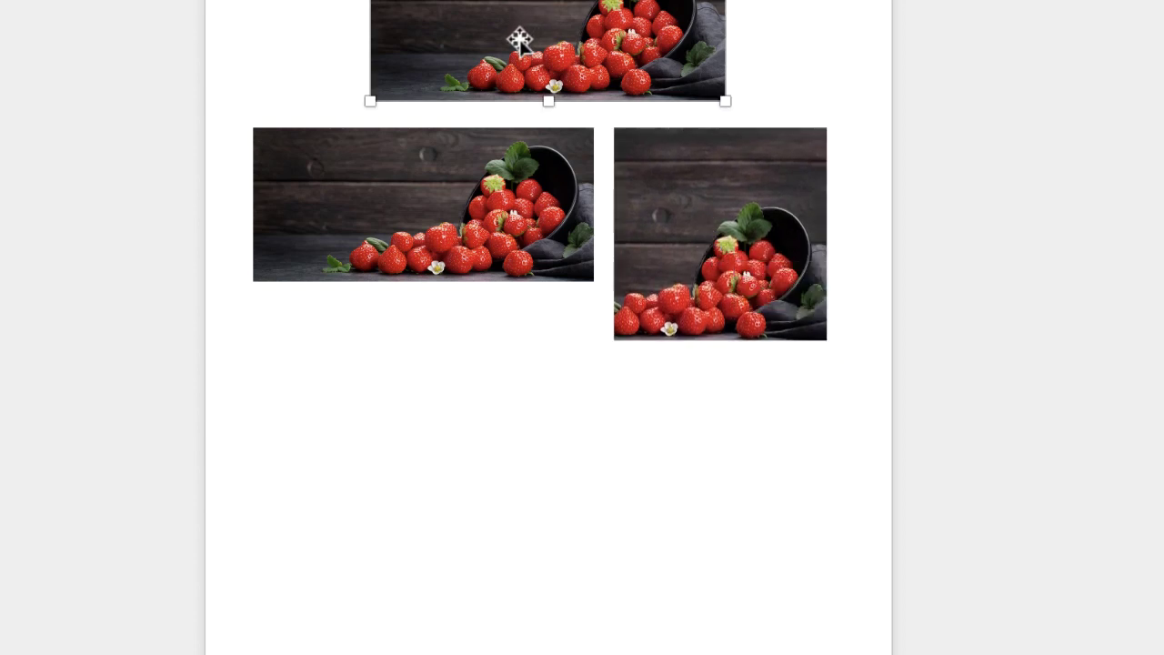
pyautogui.hotkey('ctrl', 'v')
# - Move the pasted copy below the wide strip and crop it to the Oval shape
pyautogui.moveTo(582, 41); pyautogui.dragTo(428, 444)
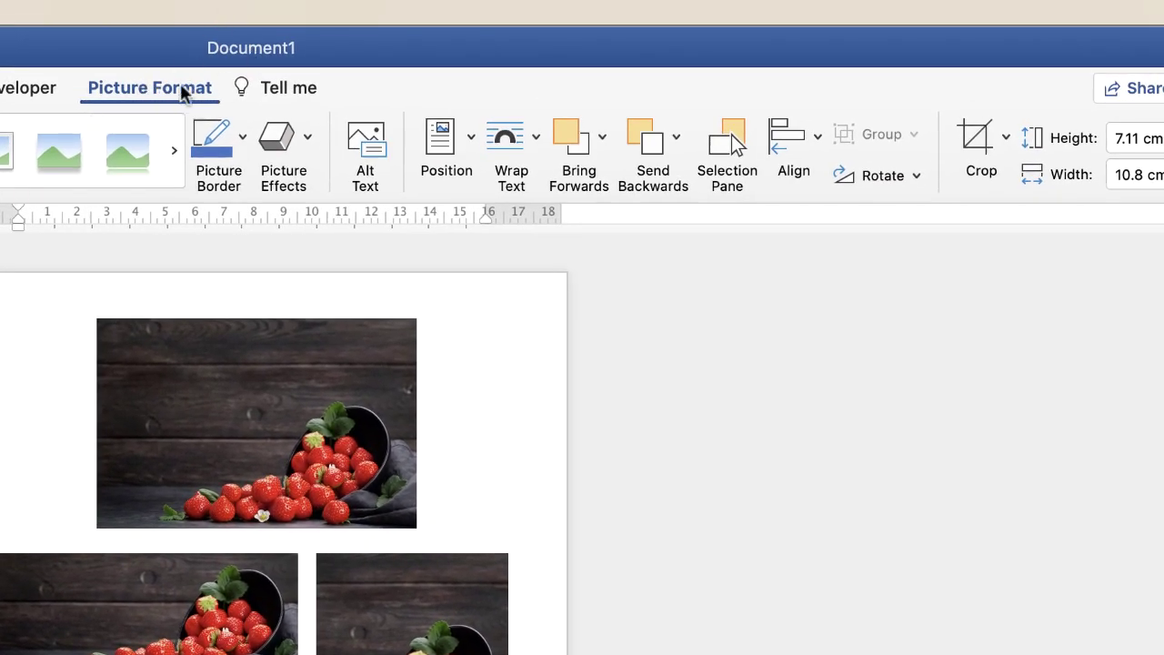
pyautogui.click(1007, 141)
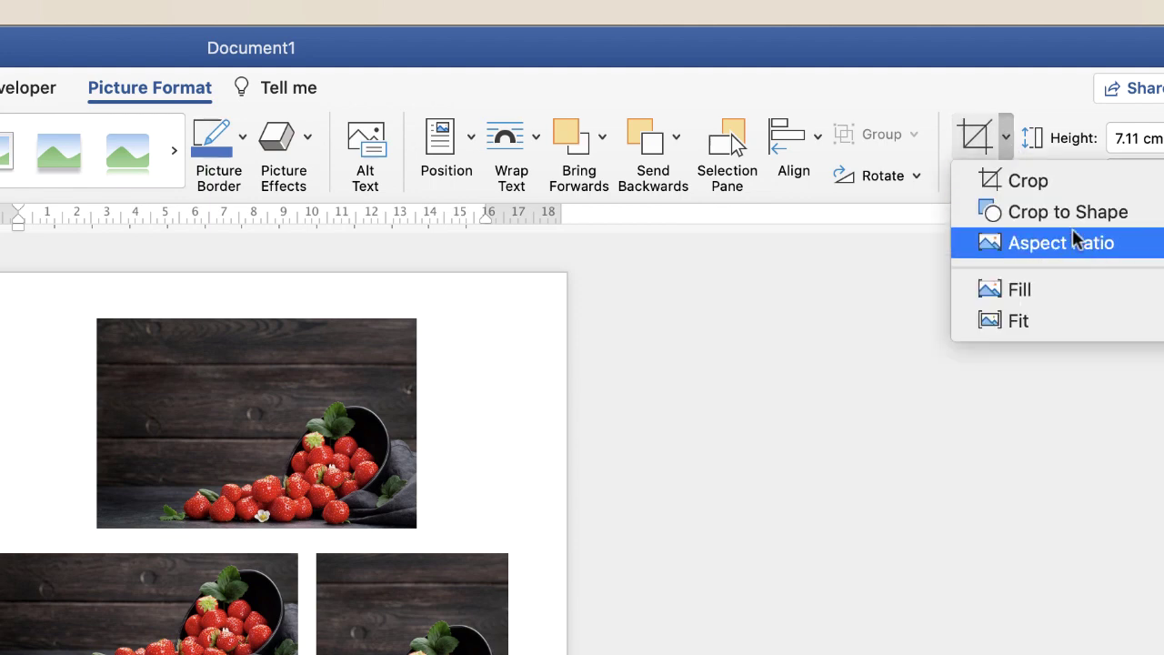
pyautogui.moveTo(1092, 211)
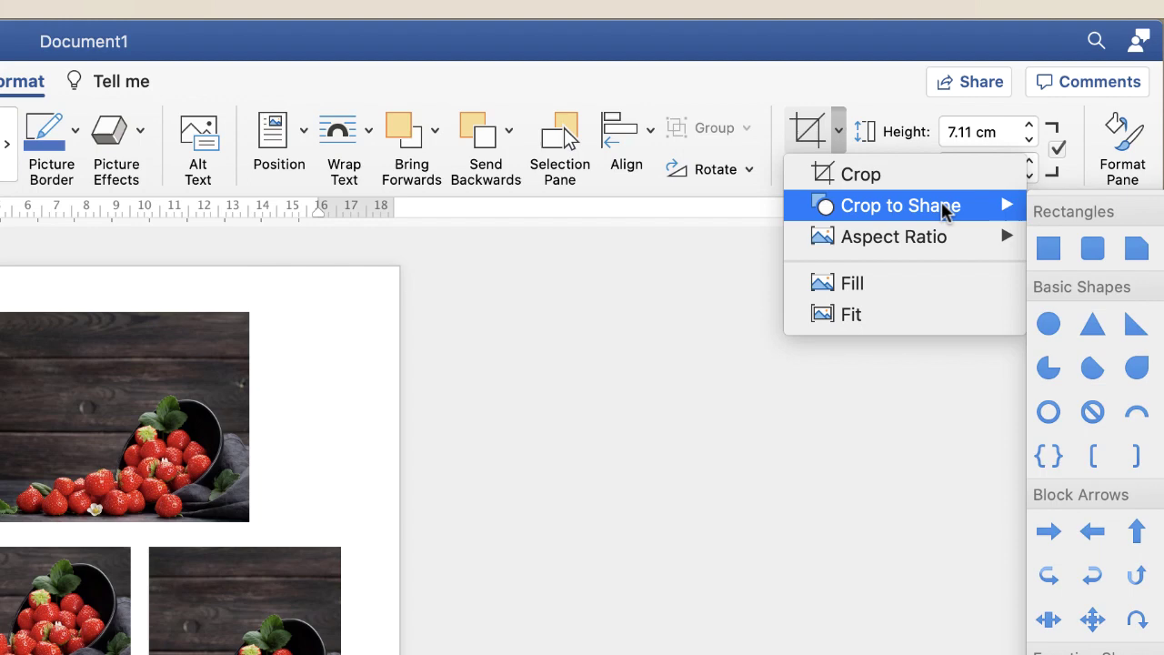
pyautogui.click(1048, 323)
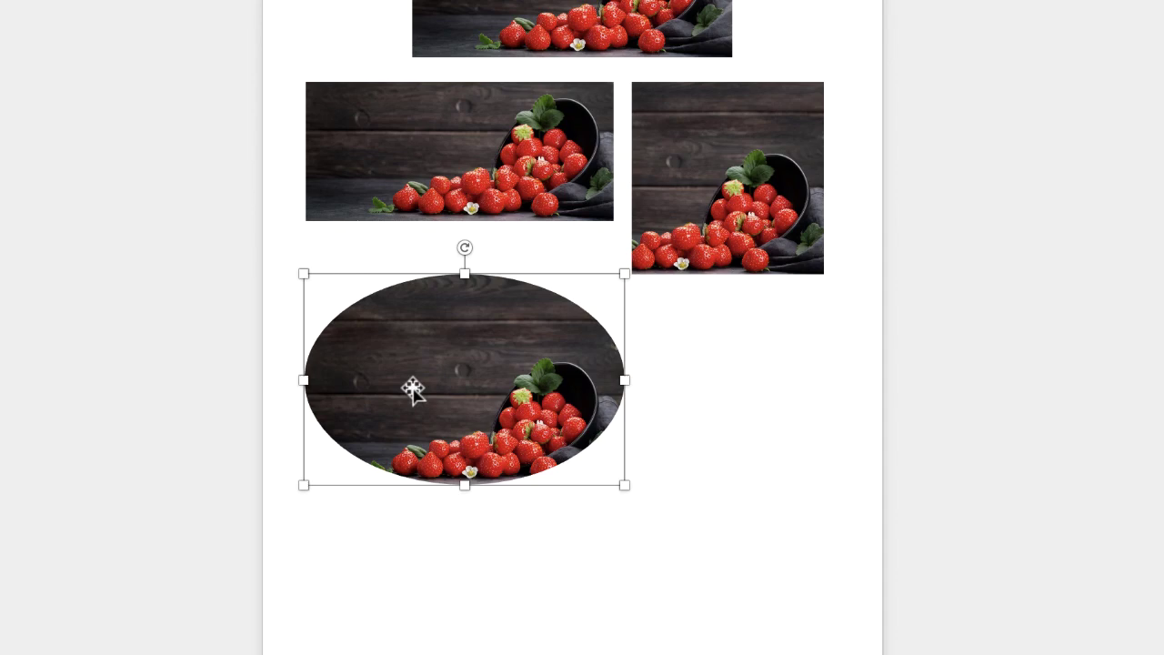
# - Undo the oval and recrop the bottom copy to a Pentagon shape, narrowing it slightly
pyautogui.press('super+z')
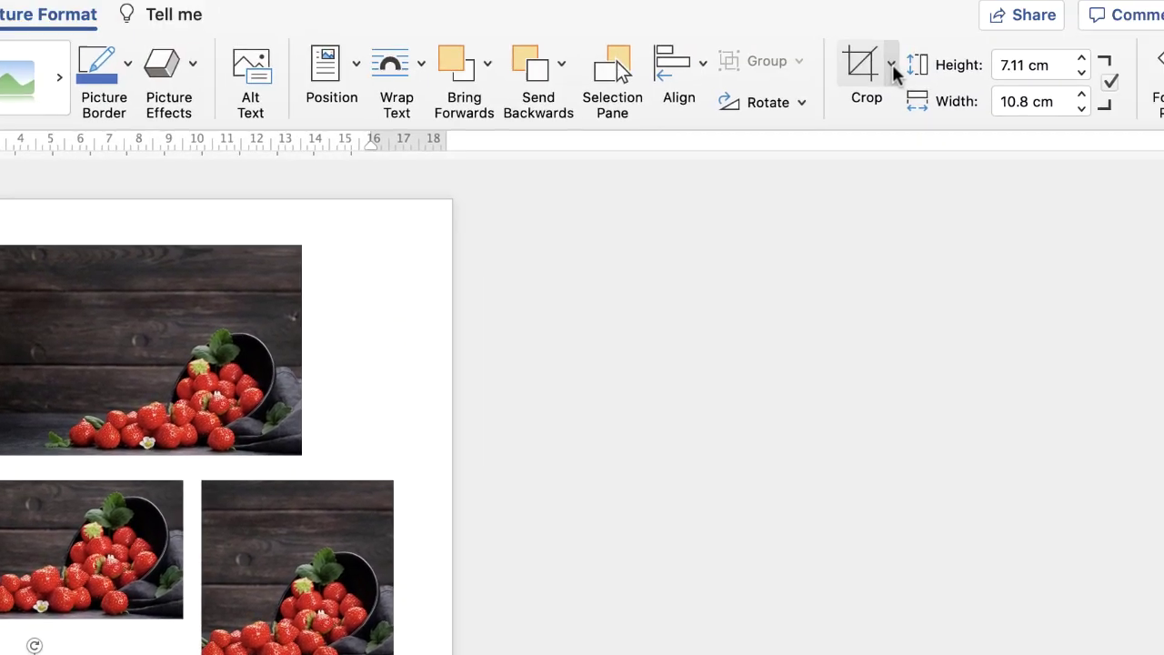
pyautogui.click(894, 70)
pyautogui.moveTo(922, 198)
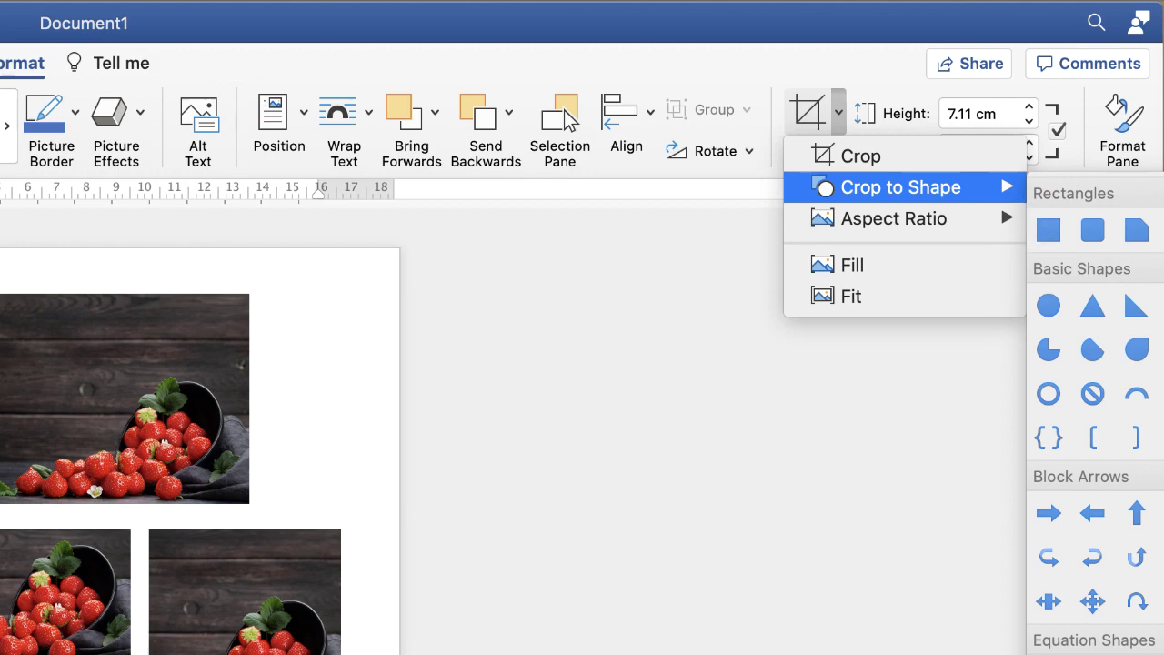
pyautogui.click(1159, 305)
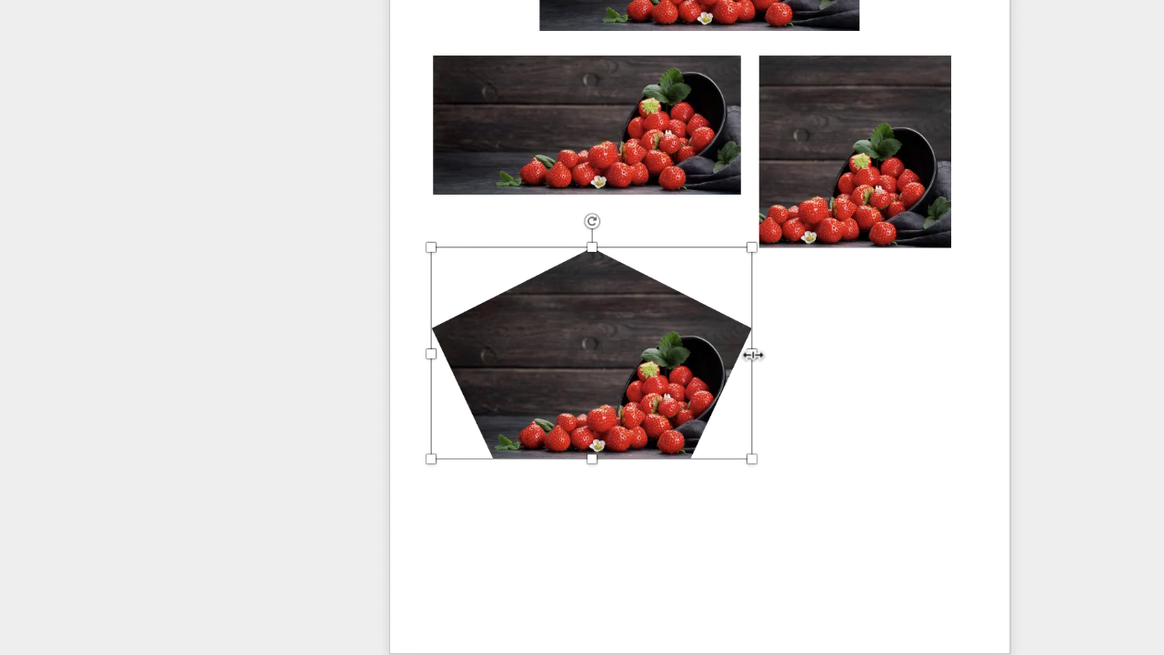
pyautogui.moveTo(752, 353)
pyautogui.mouseDown()
pyautogui.moveTo(681, 362)
pyautogui.moveTo(752, 355)
pyautogui.mouseUp()
# - Undo the pentagon and crop the bottom copy to a 1:1 square centred on the bowl
pyautogui.hotkey('ctrl', 'z')
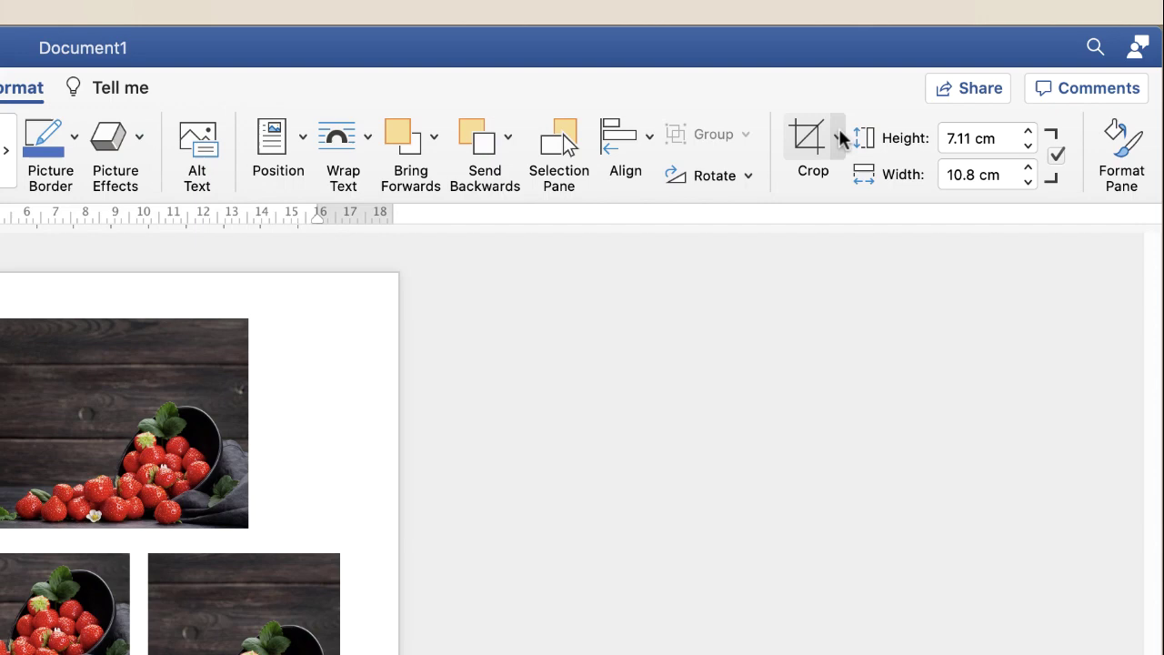
pyautogui.click(858, 119)
pyautogui.moveTo(969, 194)
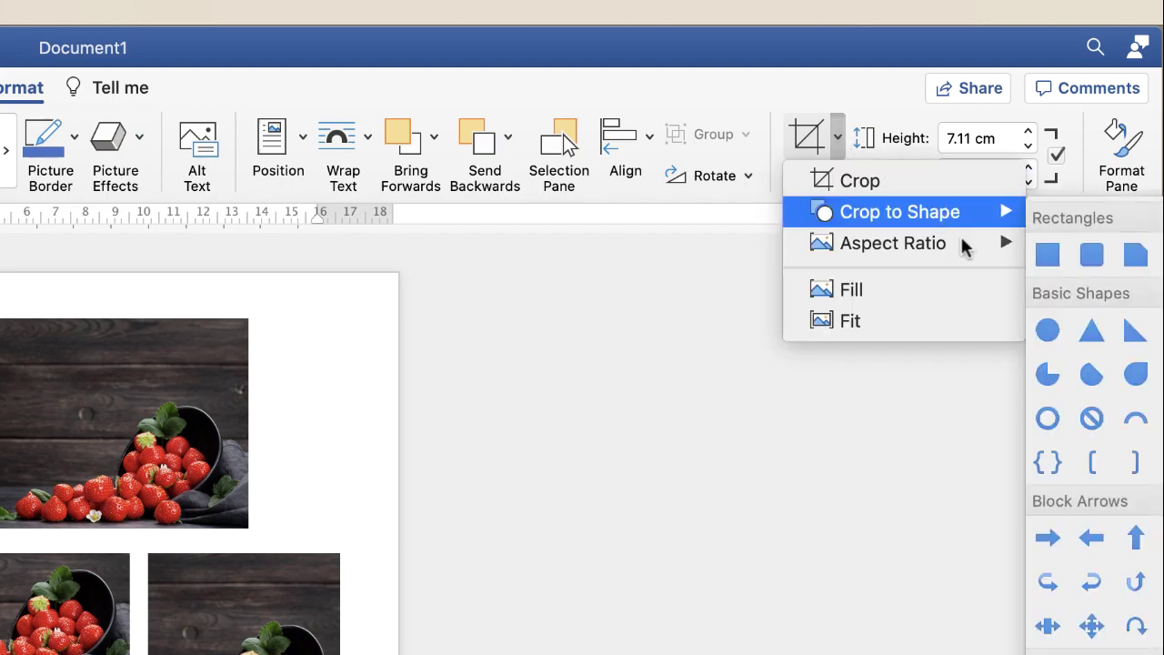
pyautogui.moveTo(1003, 246)
pyautogui.click(1058, 278)
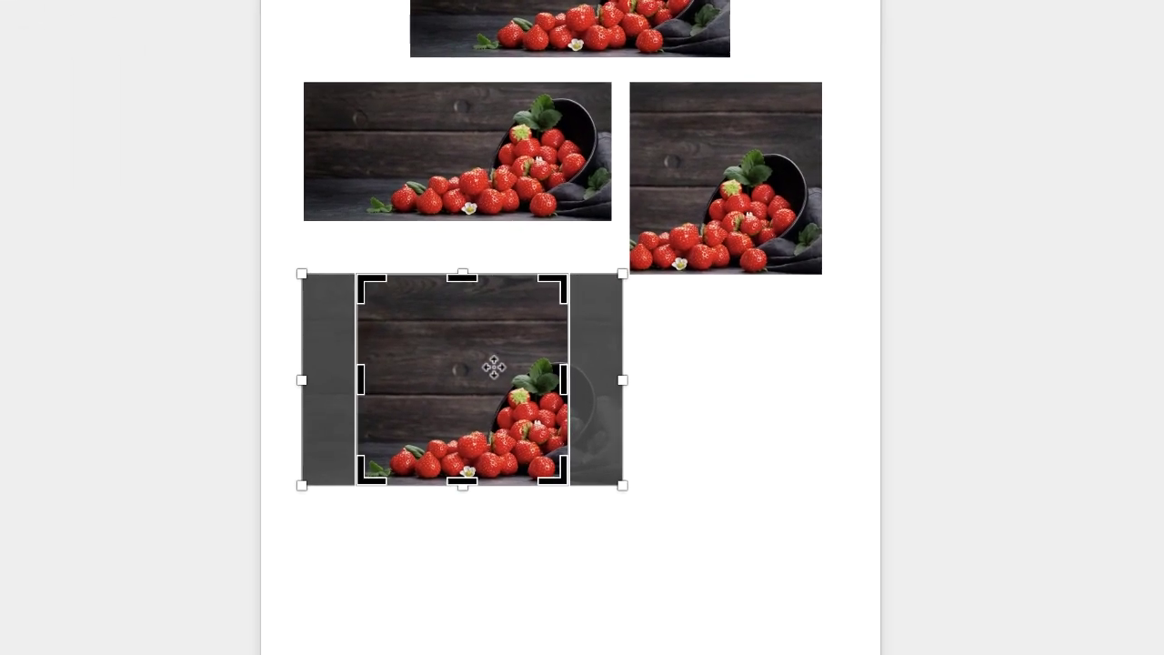
pyautogui.moveTo(221, 633); pyautogui.dragTo(175, 630)
pyautogui.moveTo(449, 364); pyautogui.dragTo(452, 364)
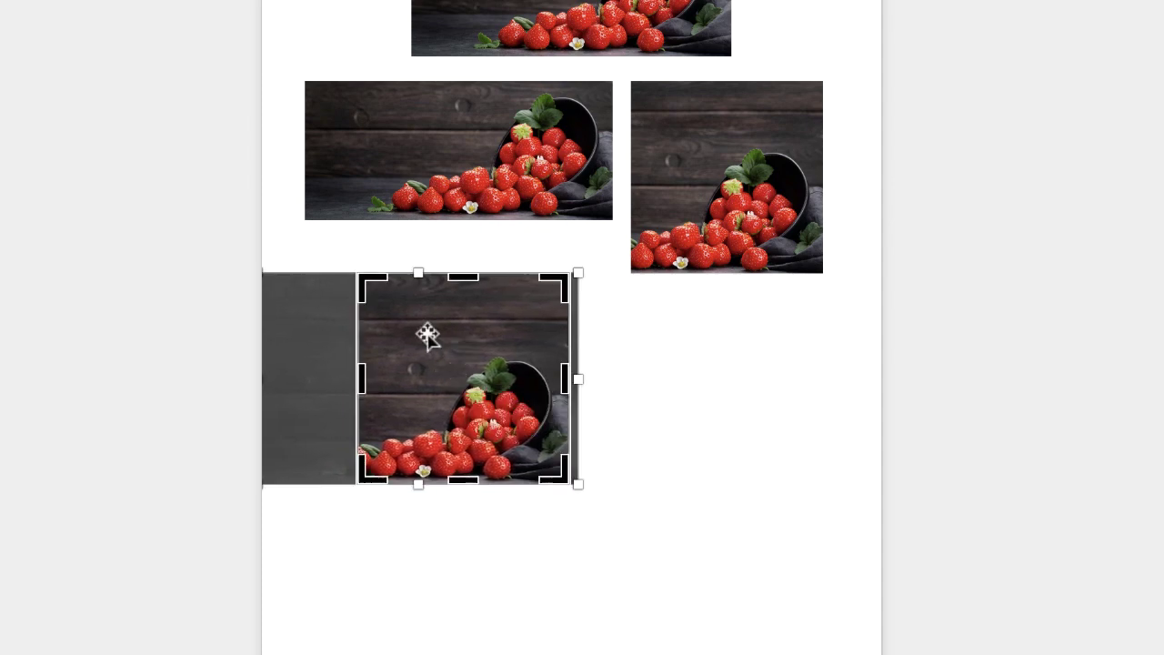
pyautogui.press('Escape')
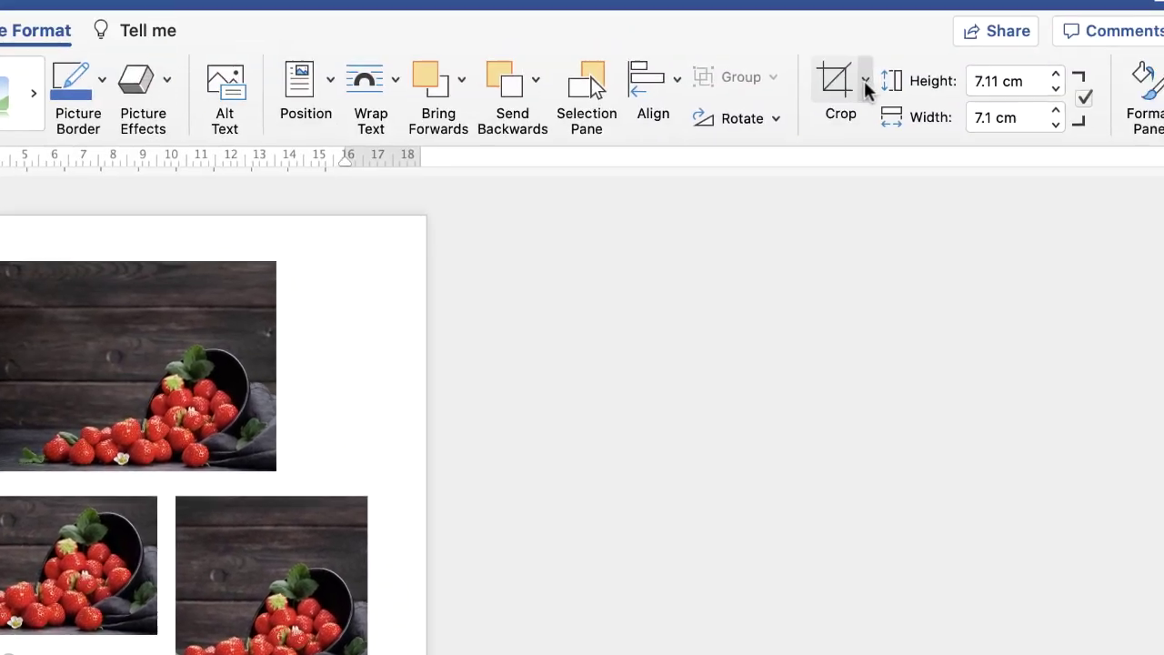
# - Crop the square photo with the Oval shape into a circle, then select the top photo
pyautogui.click(865, 86)
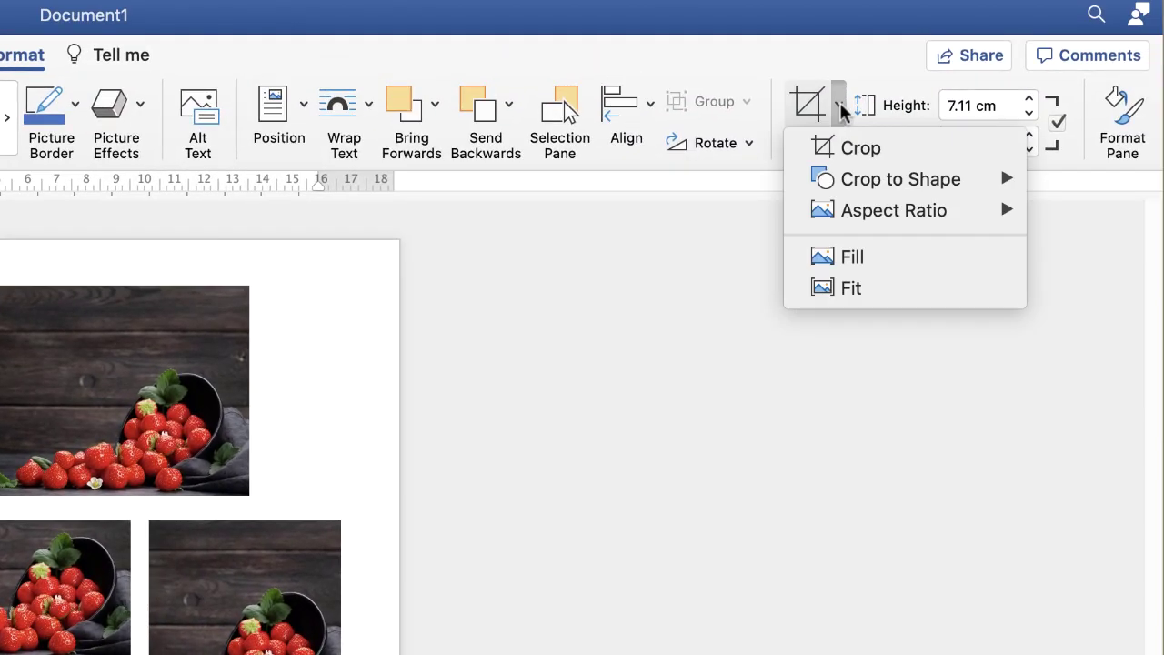
pyautogui.moveTo(844, 182)
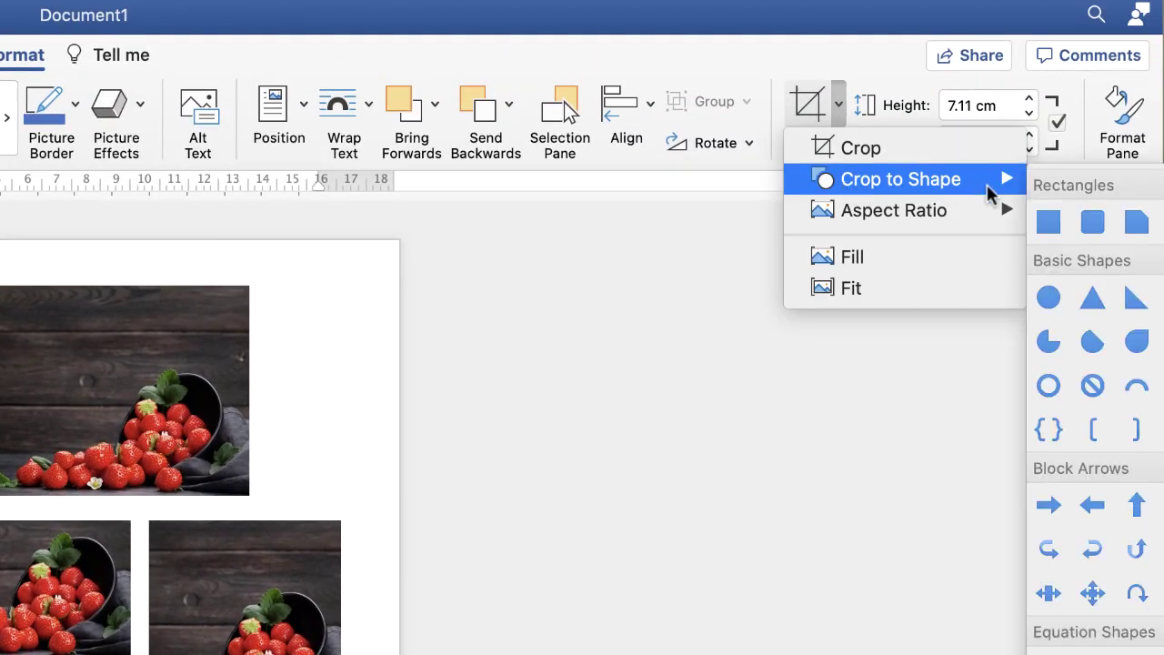
pyautogui.click(1049, 298)
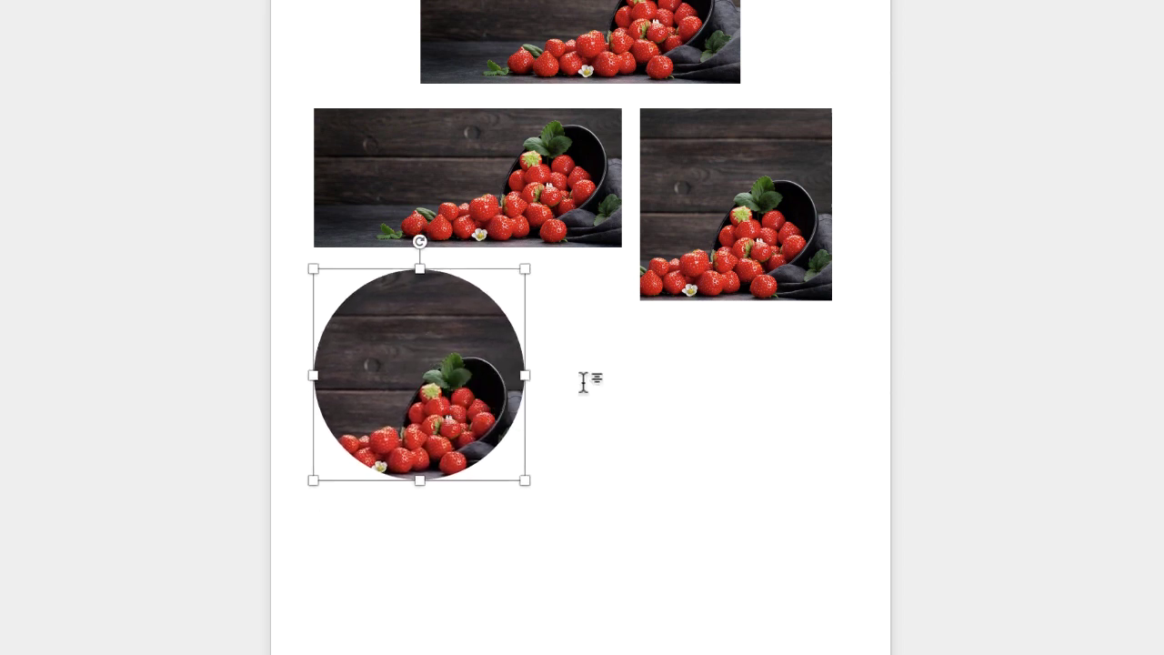
pyautogui.click(620, 17)
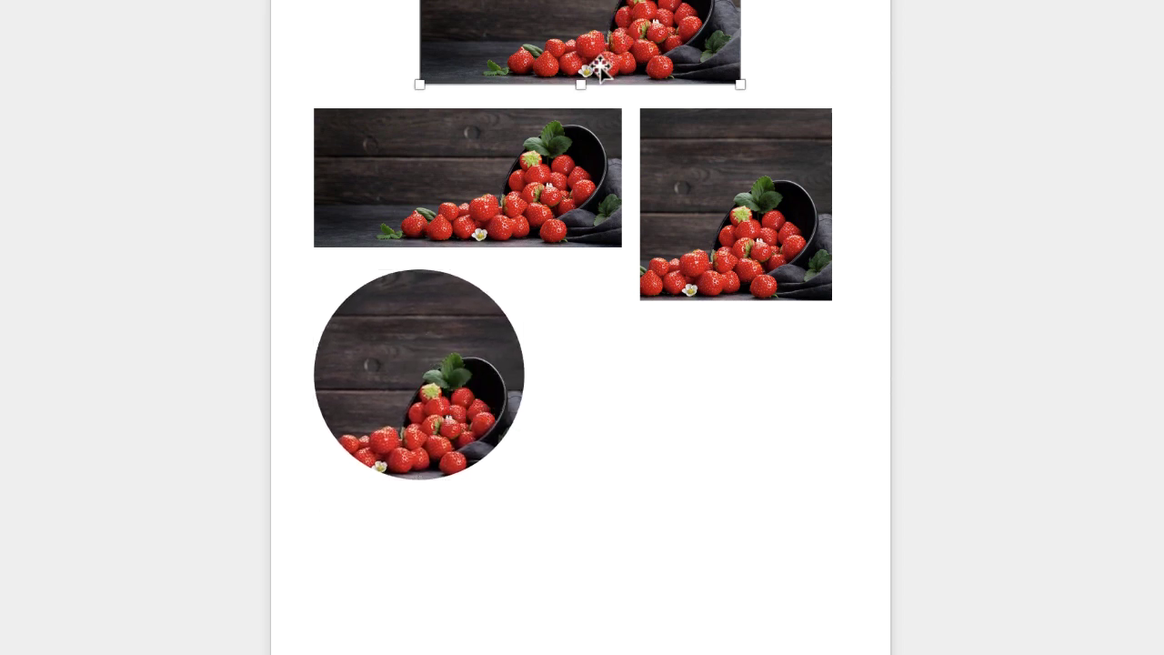
# - Place a top-photo copy beside the circle and crop it 1:1 to a 5.44 × 5.7 cm strawberry patch
pyautogui.moveTo(600, 68); pyautogui.dragTo(694, 436)
pyautogui.click(854, 131)
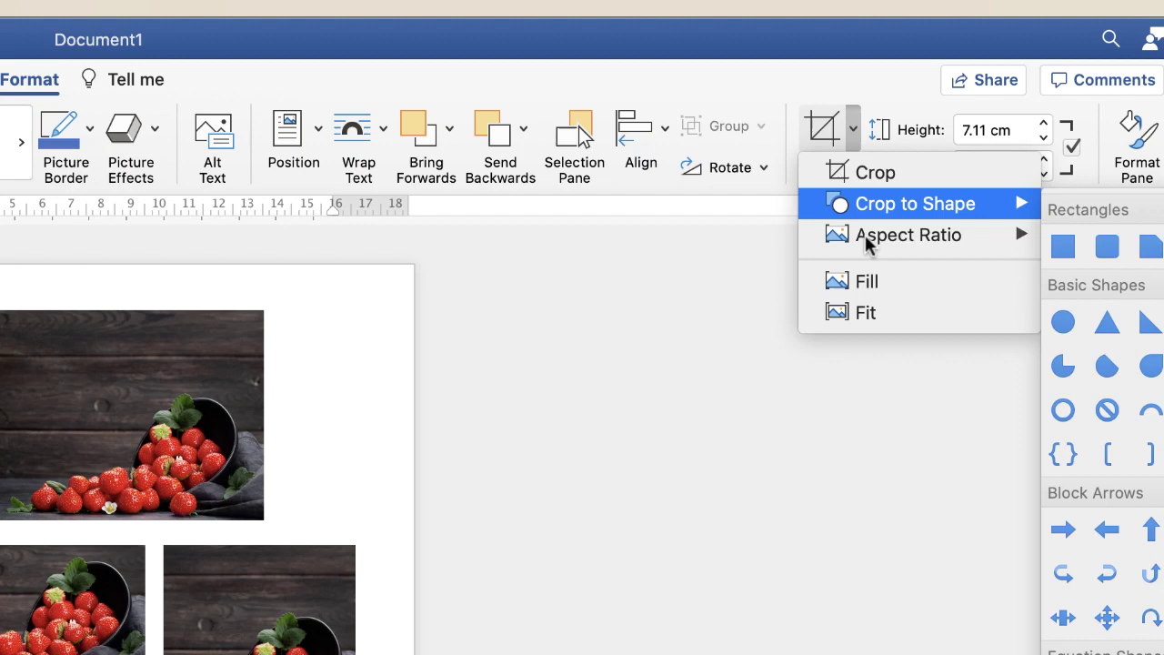
pyautogui.moveTo(873, 249)
pyautogui.click(1063, 271)
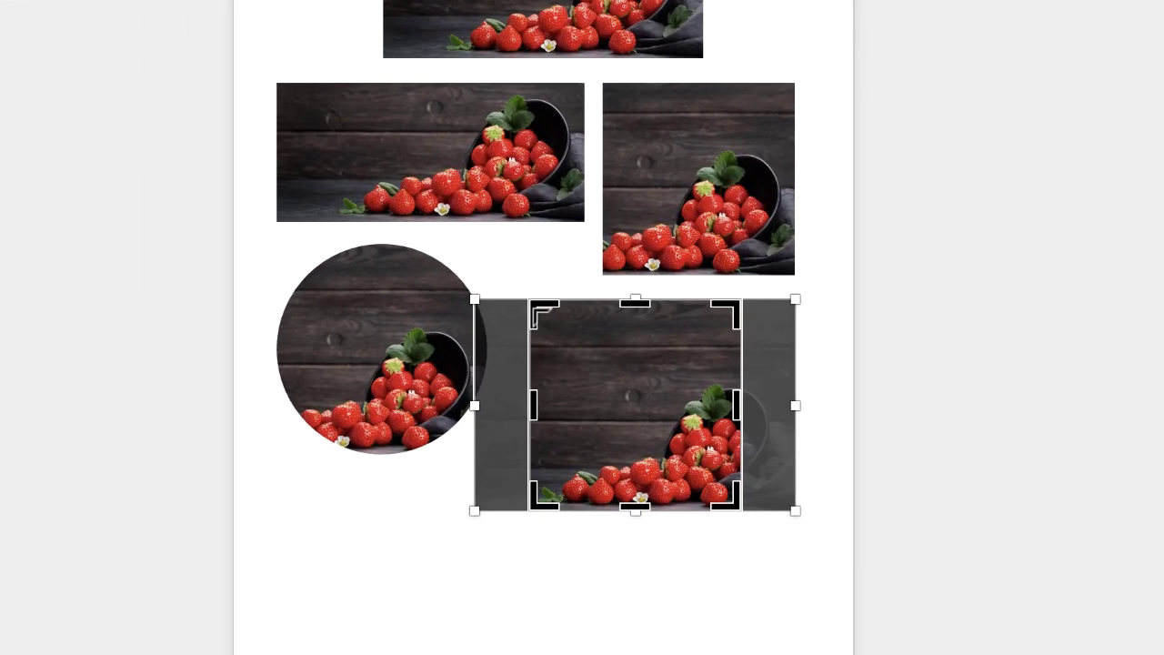
pyautogui.moveTo(533, 306)
pyautogui.mouseDown()
pyautogui.moveTo(550, 335)
pyautogui.moveTo(536, 307)
pyautogui.moveTo(547, 323)
pyautogui.mouseUp()
pyautogui.hotkey('ctrl', 'z')
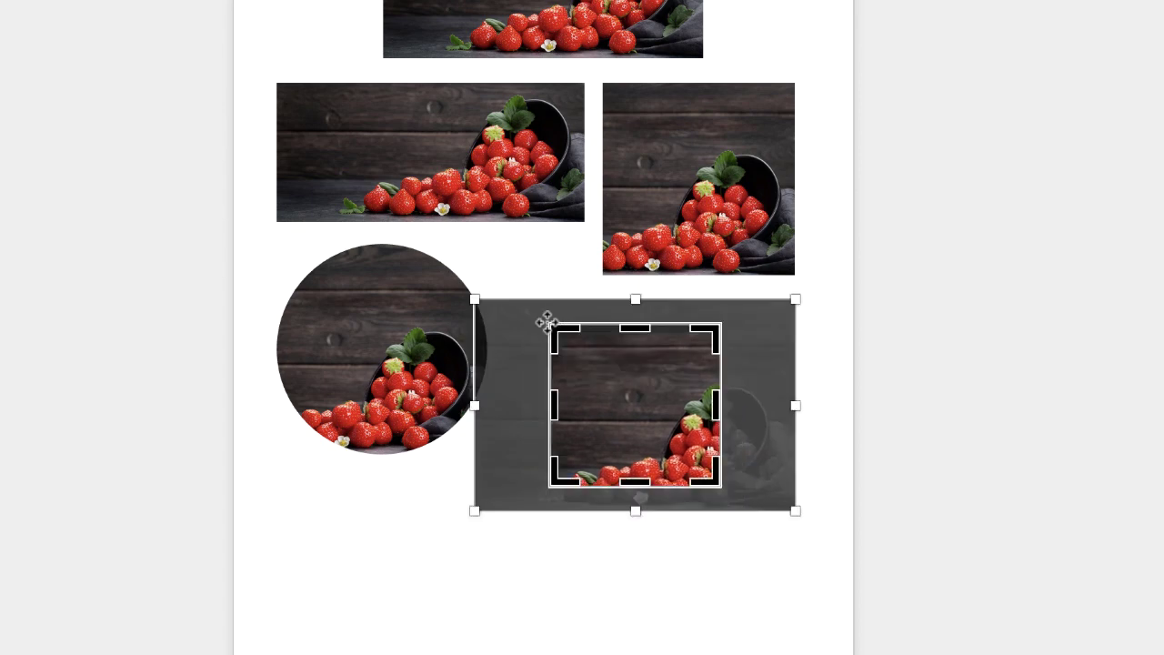
pyautogui.moveTo(654, 421); pyautogui.dragTo(590, 387)
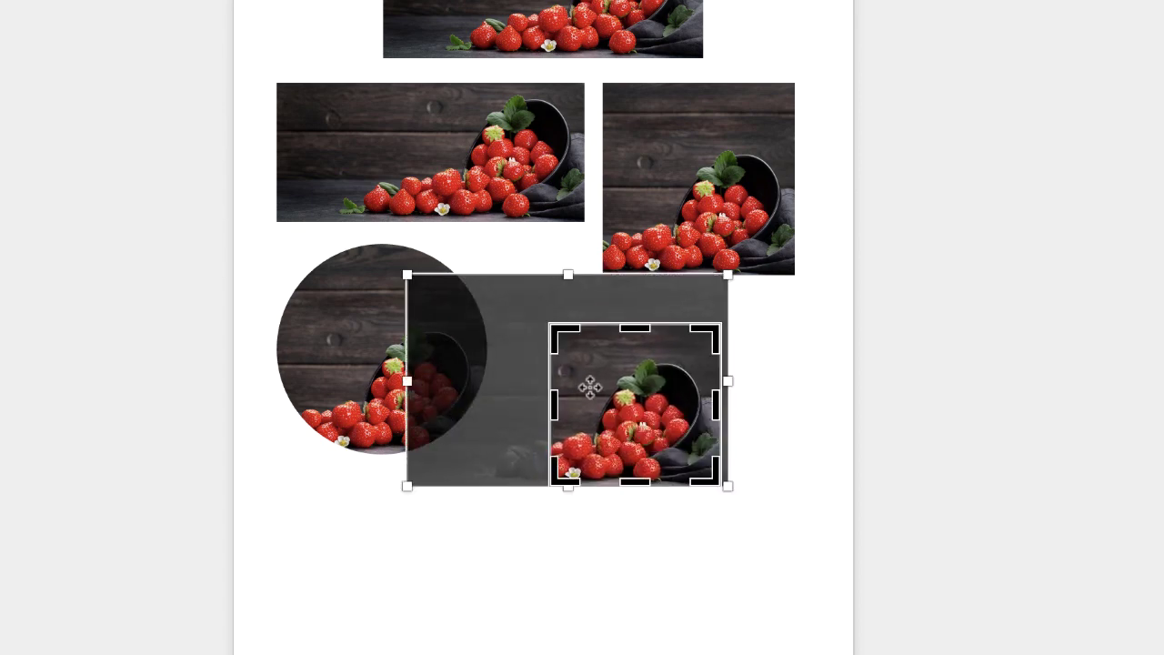
pyautogui.press('Escape')
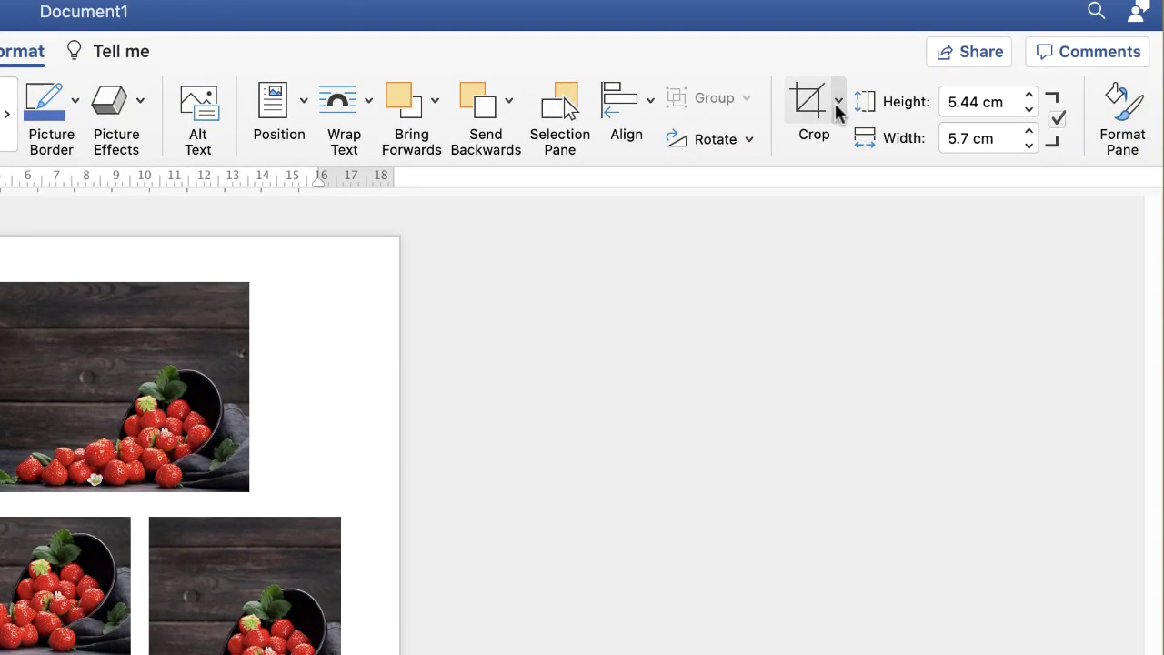
# - Crop the fifth strawberry copy to a Hexagon, enlarge it, and move it right beside the circle
pyautogui.click(838, 102)
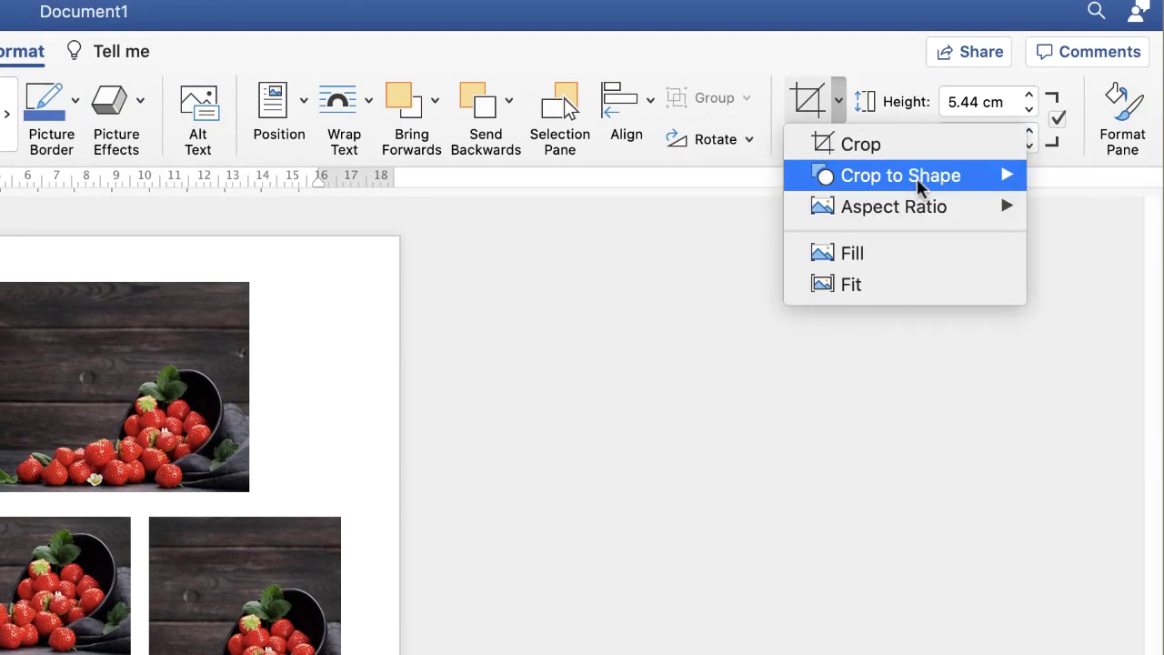
pyautogui.moveTo(923, 178)
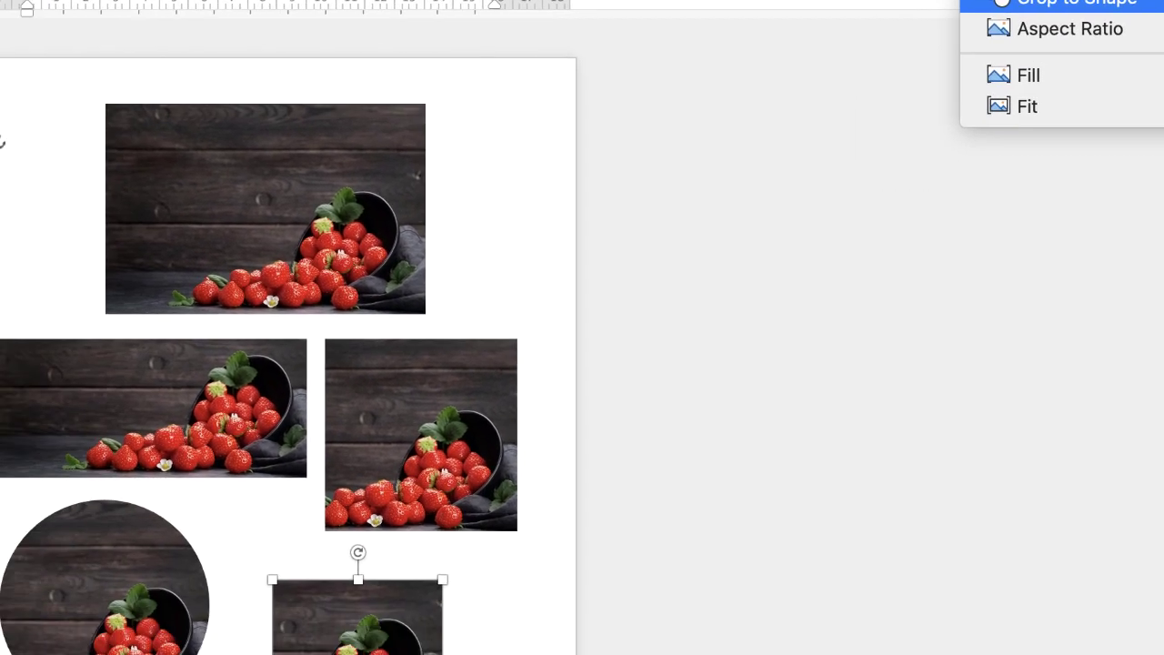
pyautogui.click(1163, 294)
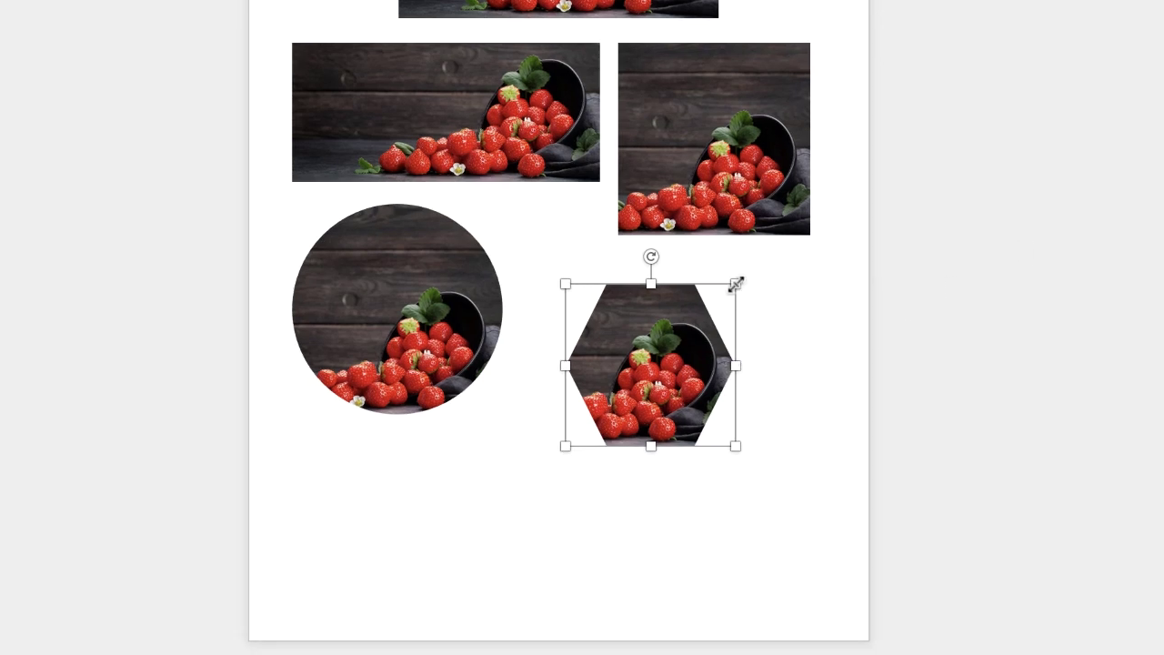
pyautogui.moveTo(736, 284); pyautogui.dragTo(763, 259)
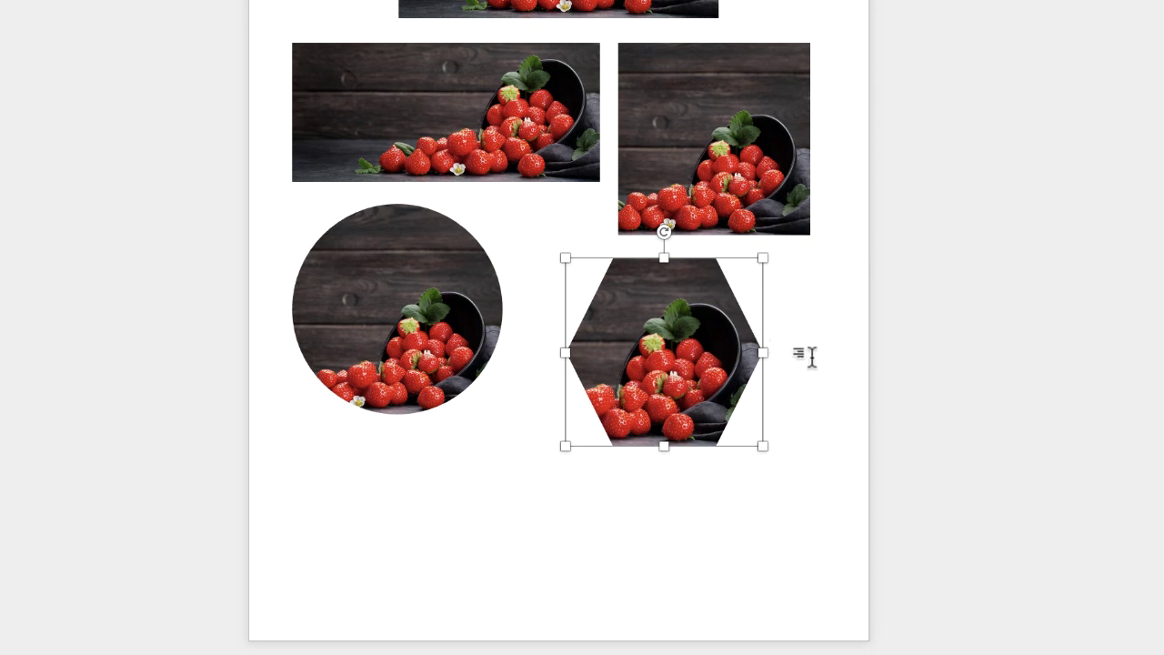
pyautogui.moveTo(668, 347); pyautogui.dragTo(715, 357)
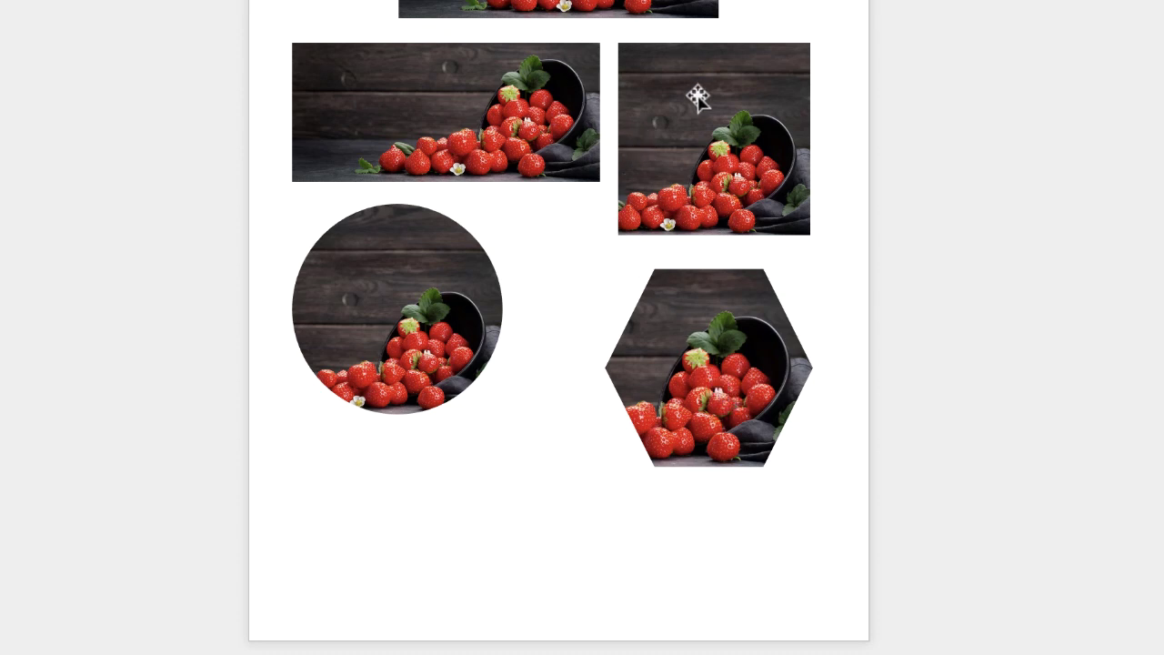
# - Drag the square to the upper left, the wide strip to the upper right, and the circle beneath the square
pyautogui.moveTo(403, 323); pyautogui.dragTo(400, 483)
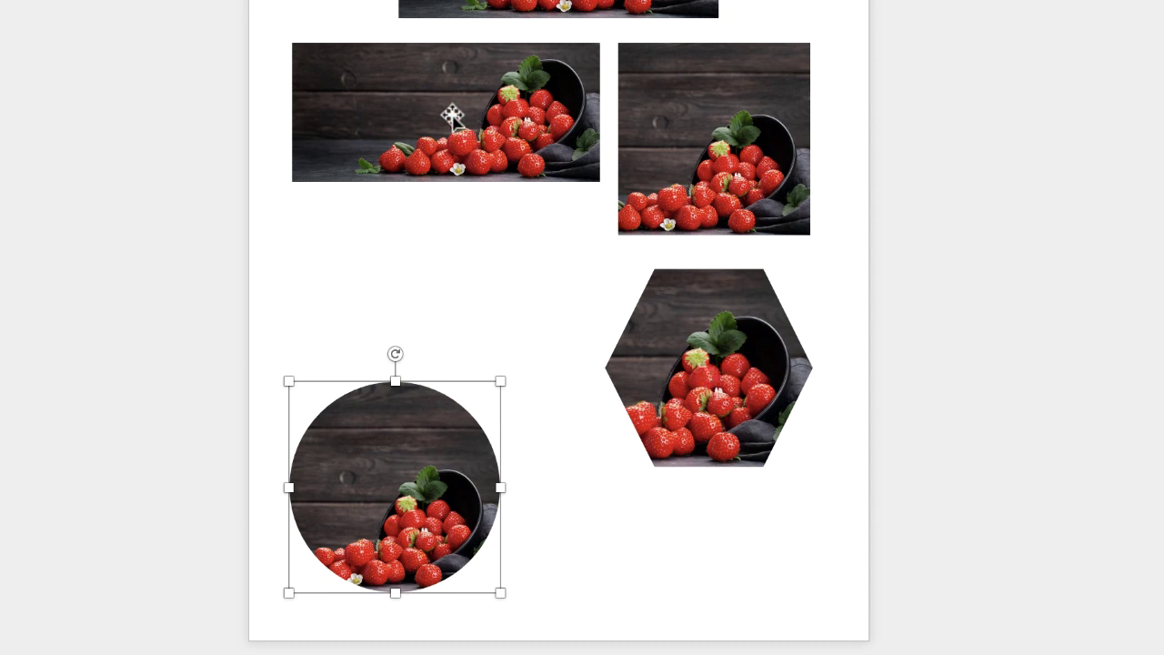
pyautogui.moveTo(719, 143); pyautogui.dragTo(390, 276)
pyautogui.moveTo(495, 116); pyautogui.dragTo(747, 98)
pyautogui.moveTo(372, 271); pyautogui.dragTo(390, 188)
pyautogui.moveTo(387, 476); pyautogui.dragTo(401, 420)
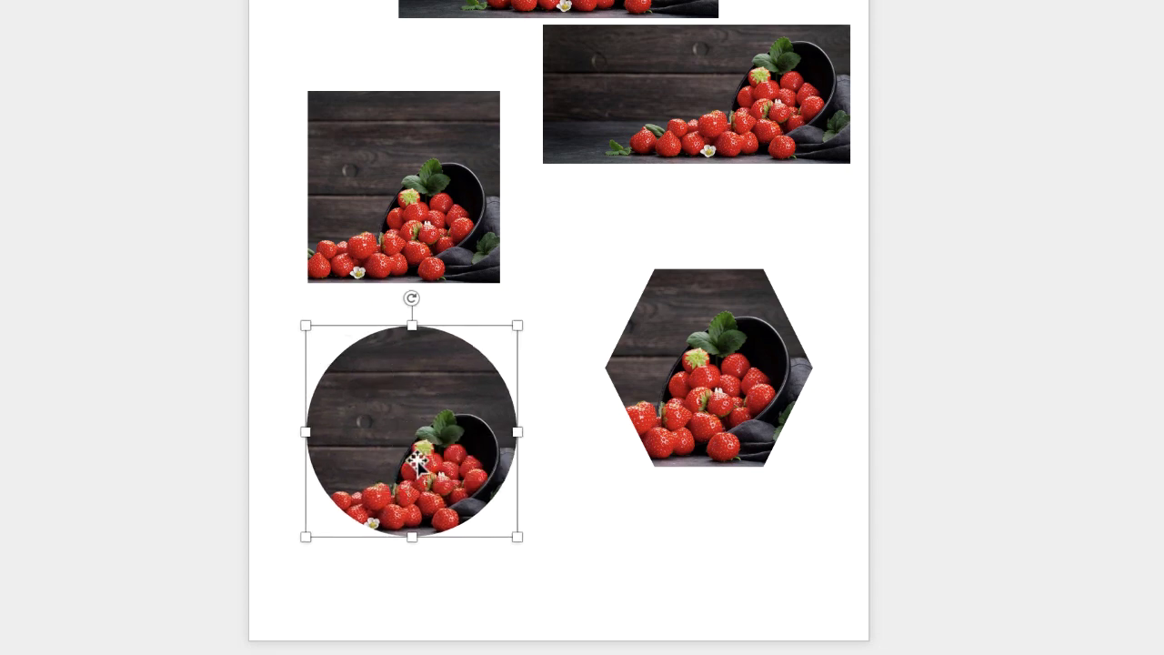
# - Select the square and circle crops together and apply Align Centre so the circle sits under the square
pyautogui.keyDown('ctrl'); pyautogui.click(401, 179); pyautogui.keyUp('ctrl')
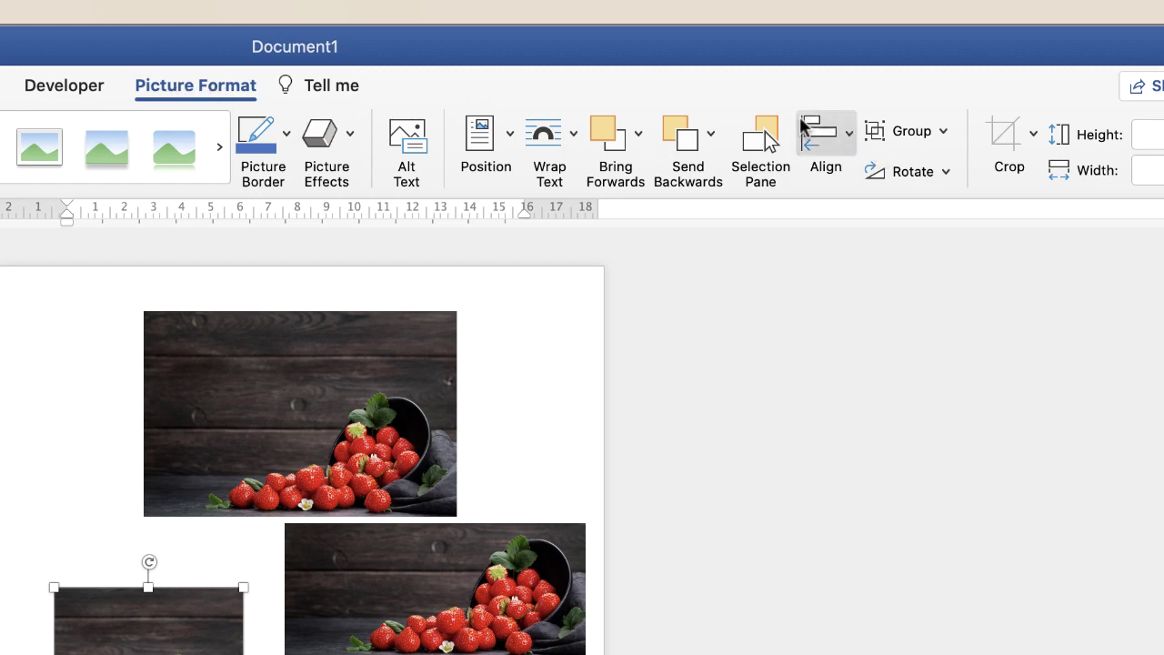
pyautogui.click(850, 134)
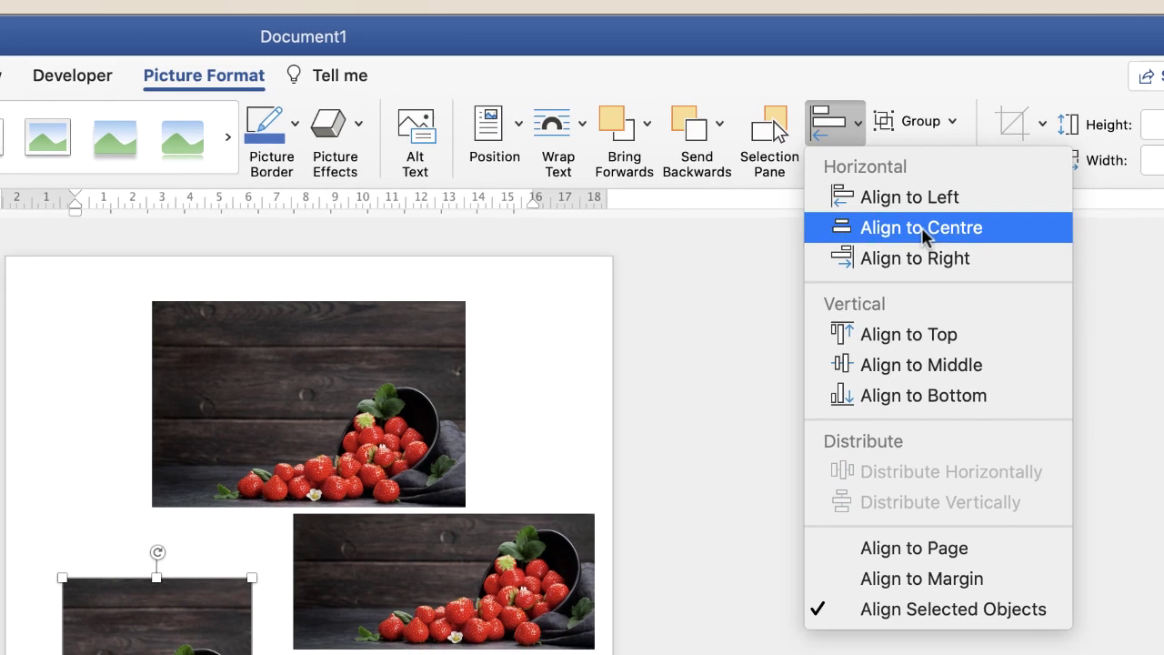
pyautogui.click(834, 241)
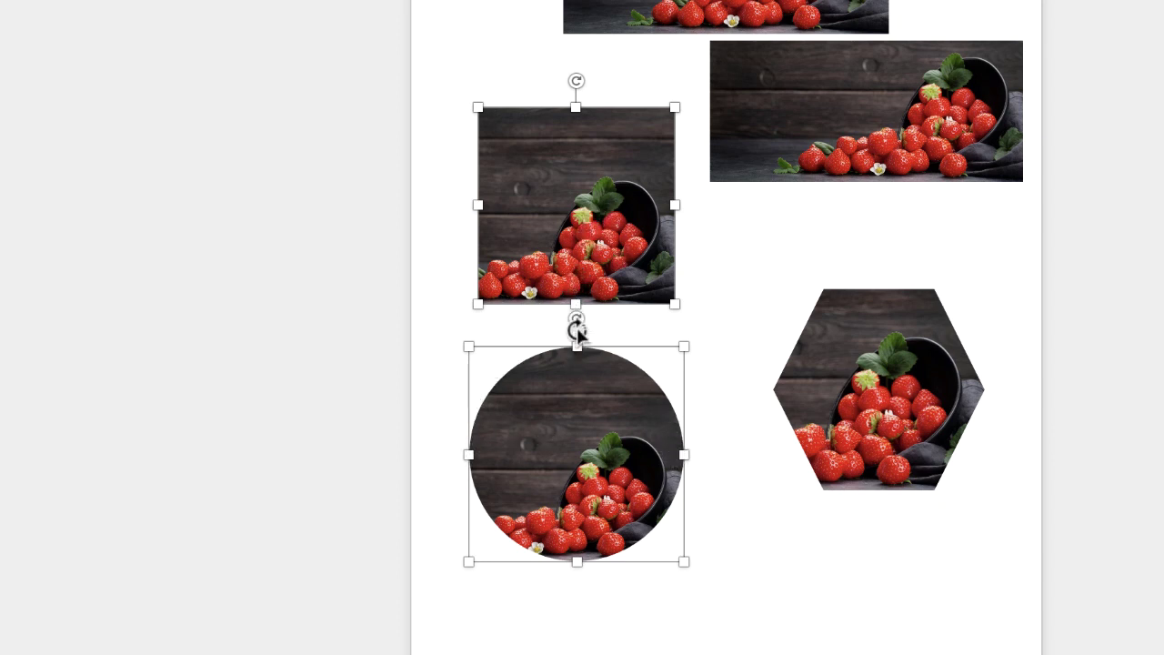
# - Lower the hexagon slightly, then Align Middle it with the circle so both sit level
pyautogui.click(735, 246)
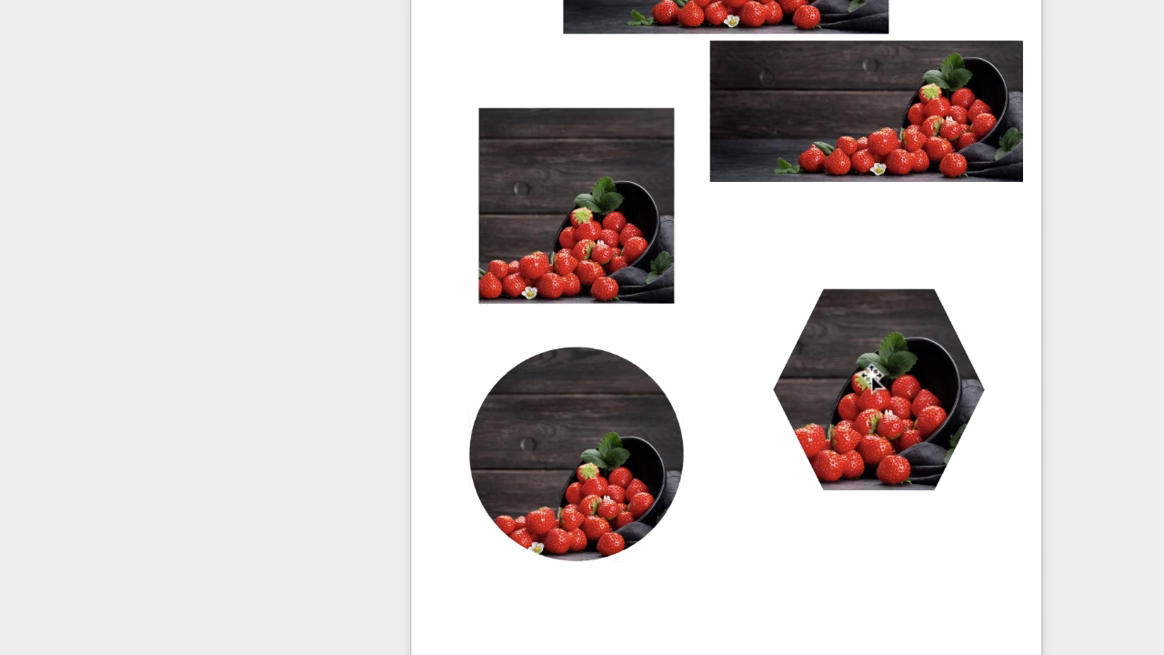
pyautogui.moveTo(871, 376); pyautogui.dragTo(875, 440)
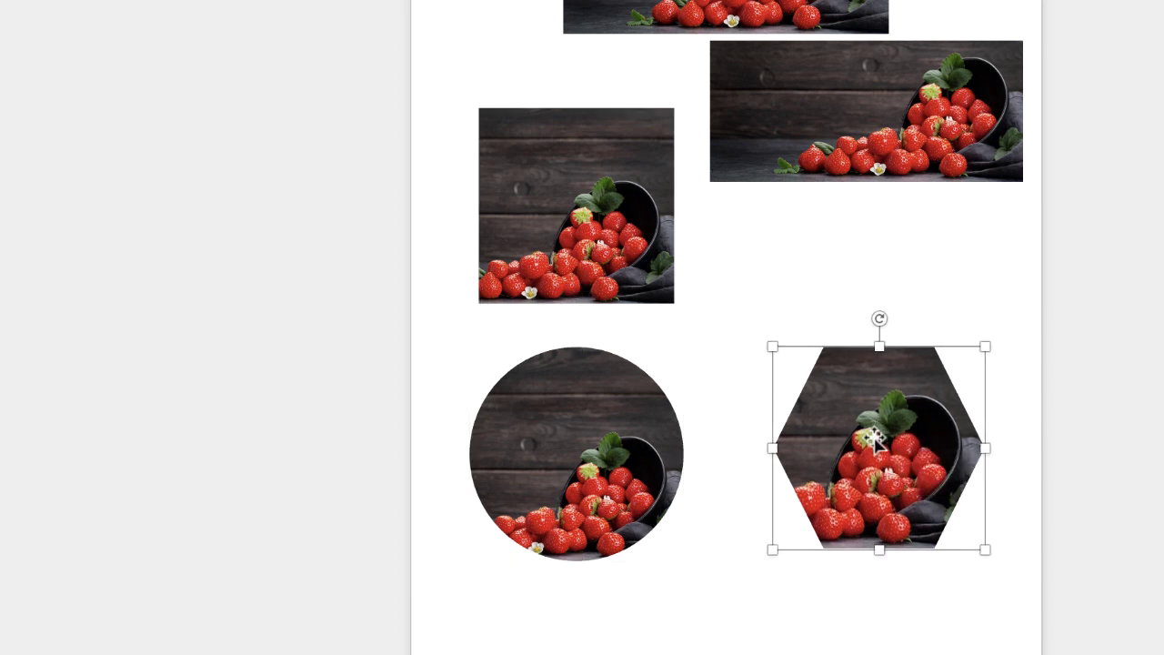
pyautogui.keyDown('shift'); pyautogui.click(595, 447); pyautogui.keyUp('shift')
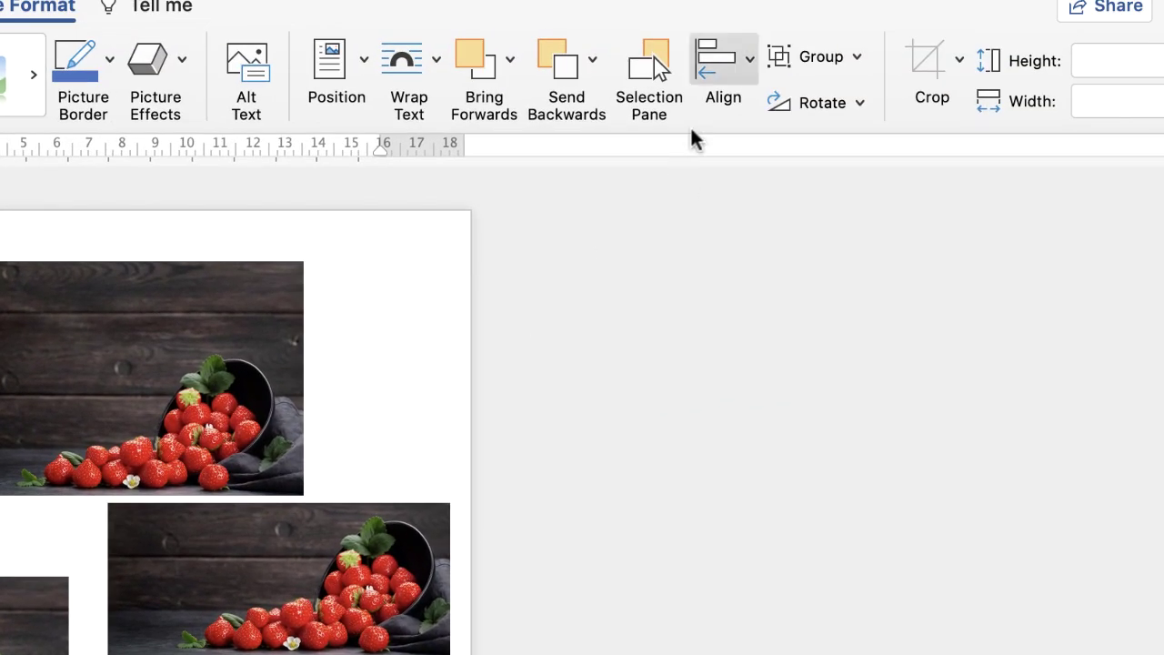
pyautogui.click(750, 56)
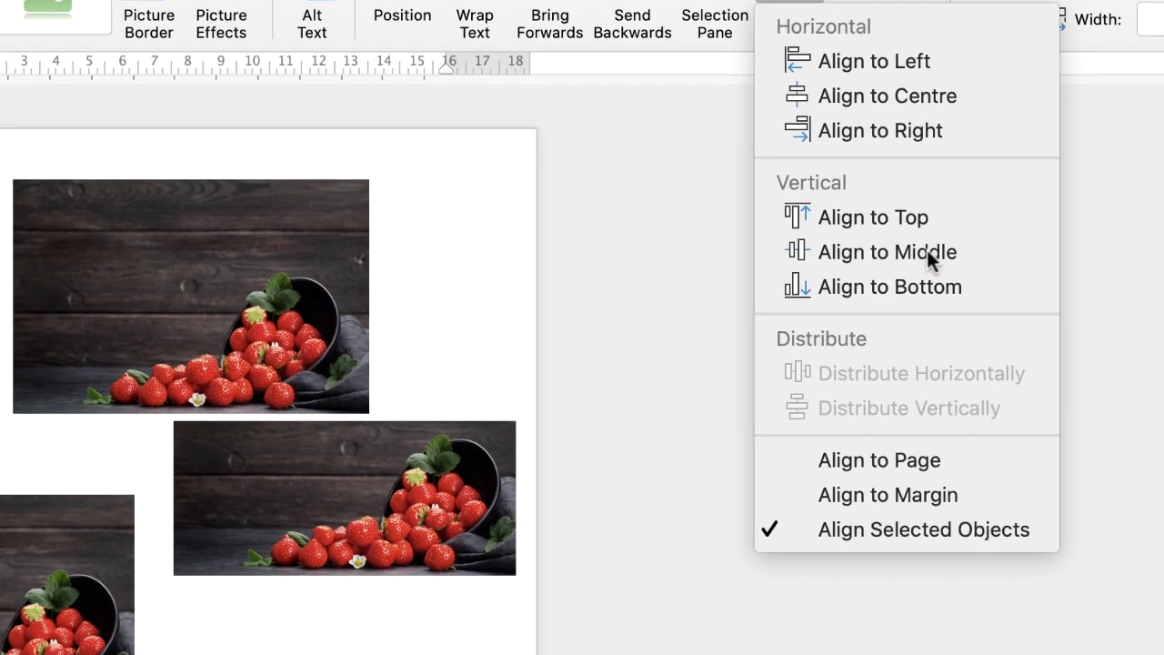
pyautogui.click(860, 333)
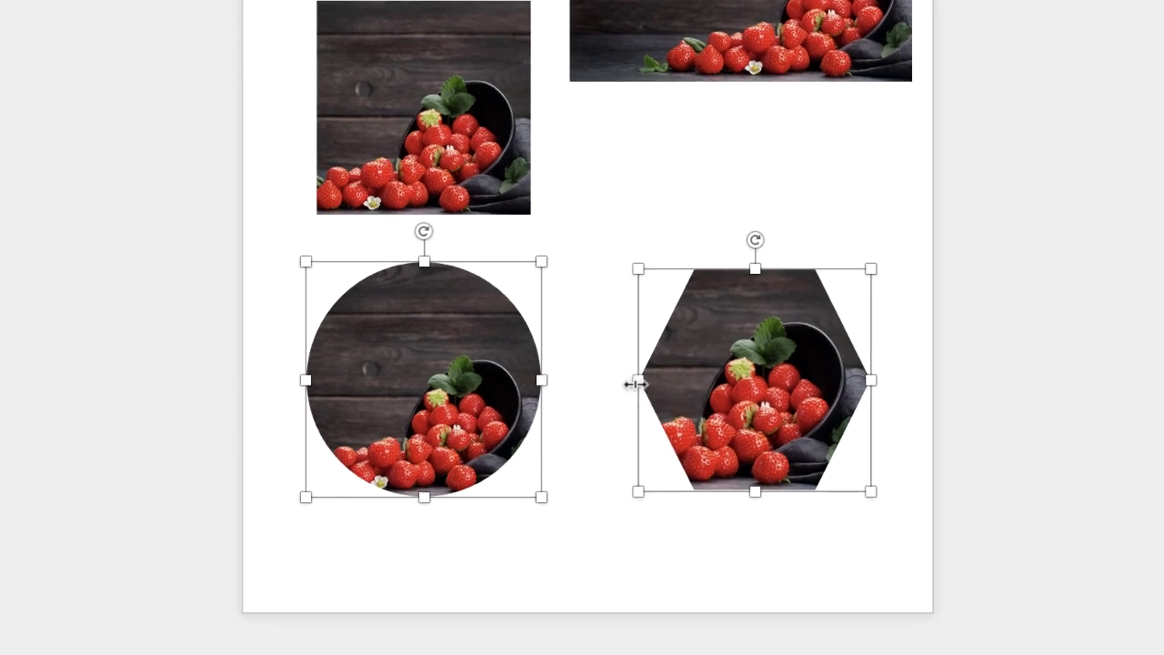
pyautogui.click(833, 232)
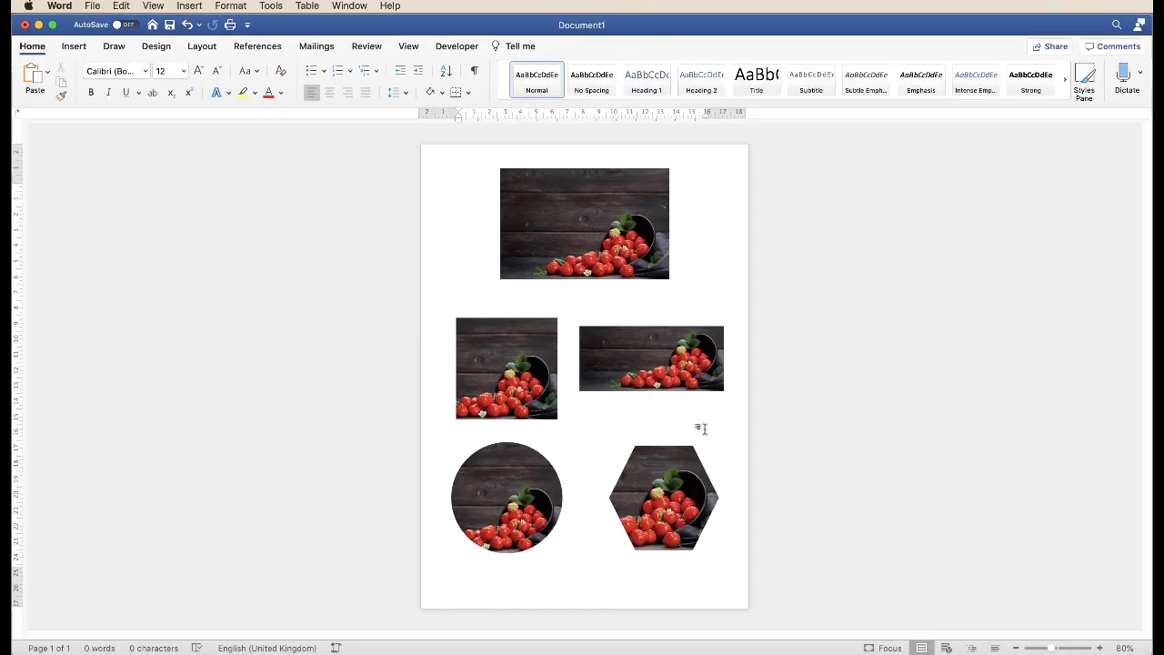